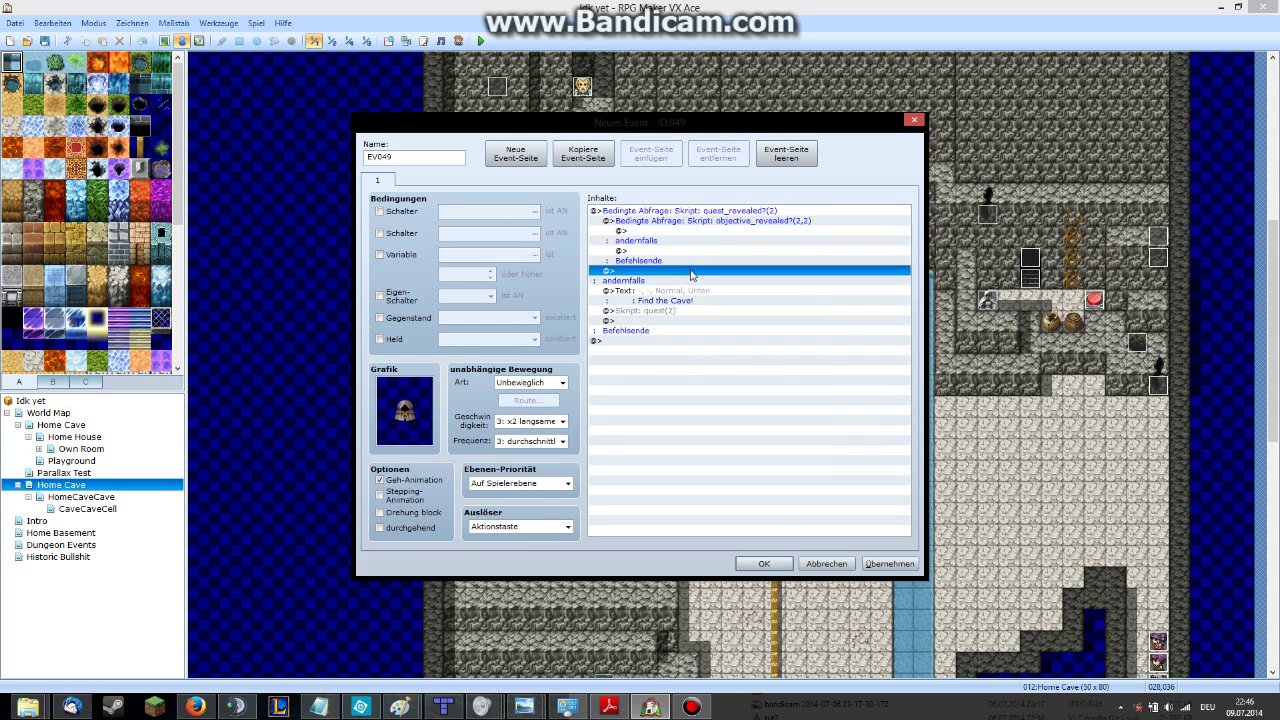
Review EV049's quest-revealed block, its 'Find the Cave!' message and quest(2) script line.
left_click(707, 291)
left_click(702, 212)
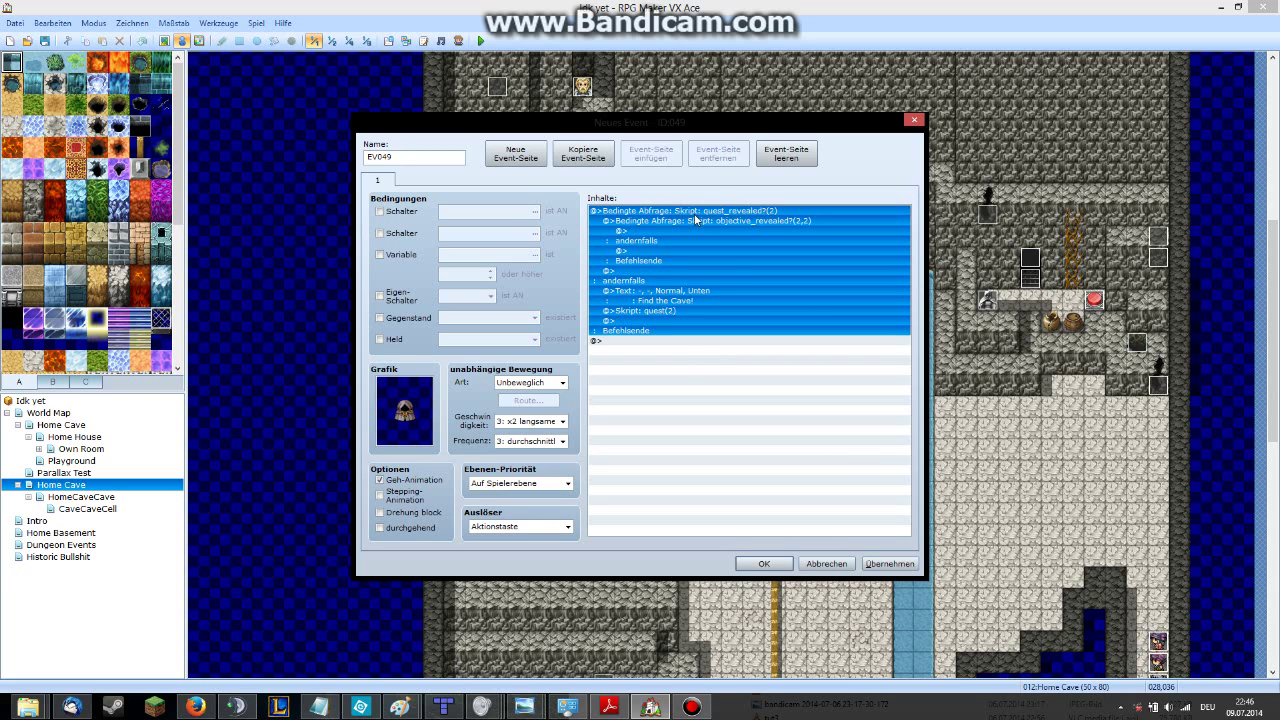
left_click(655, 301)
left_click(650, 314)
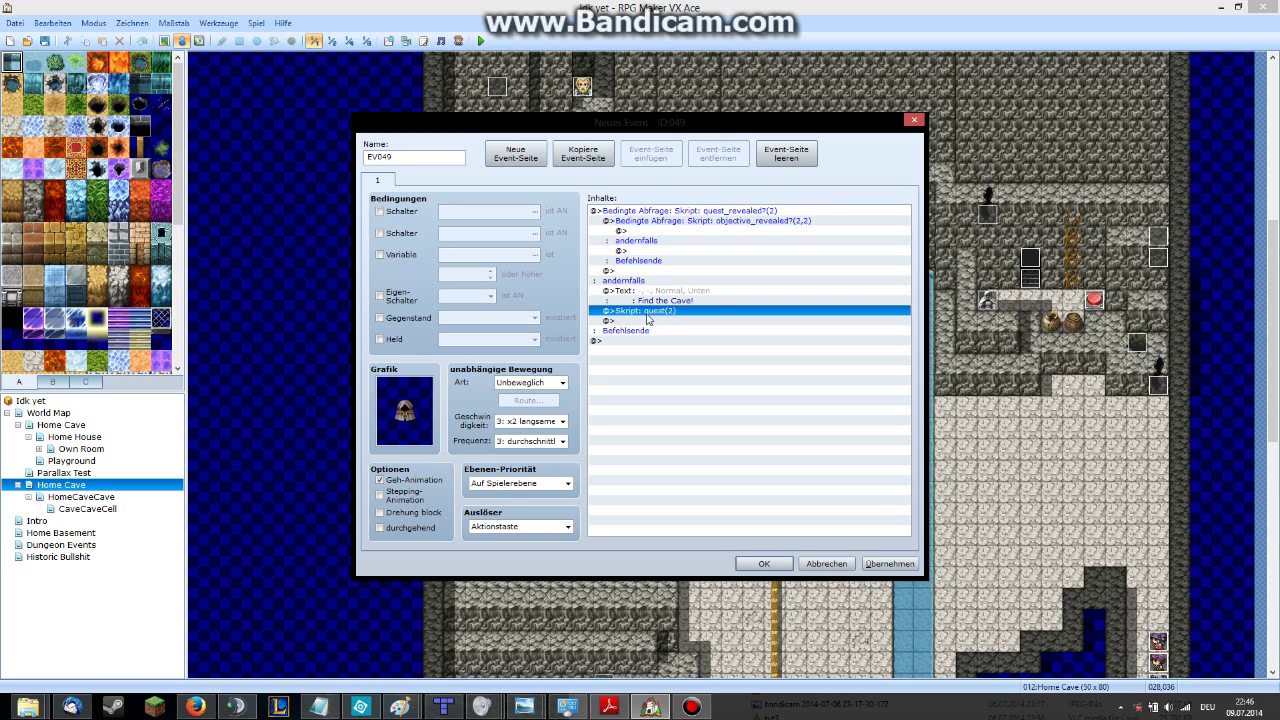
left_click(680, 302)
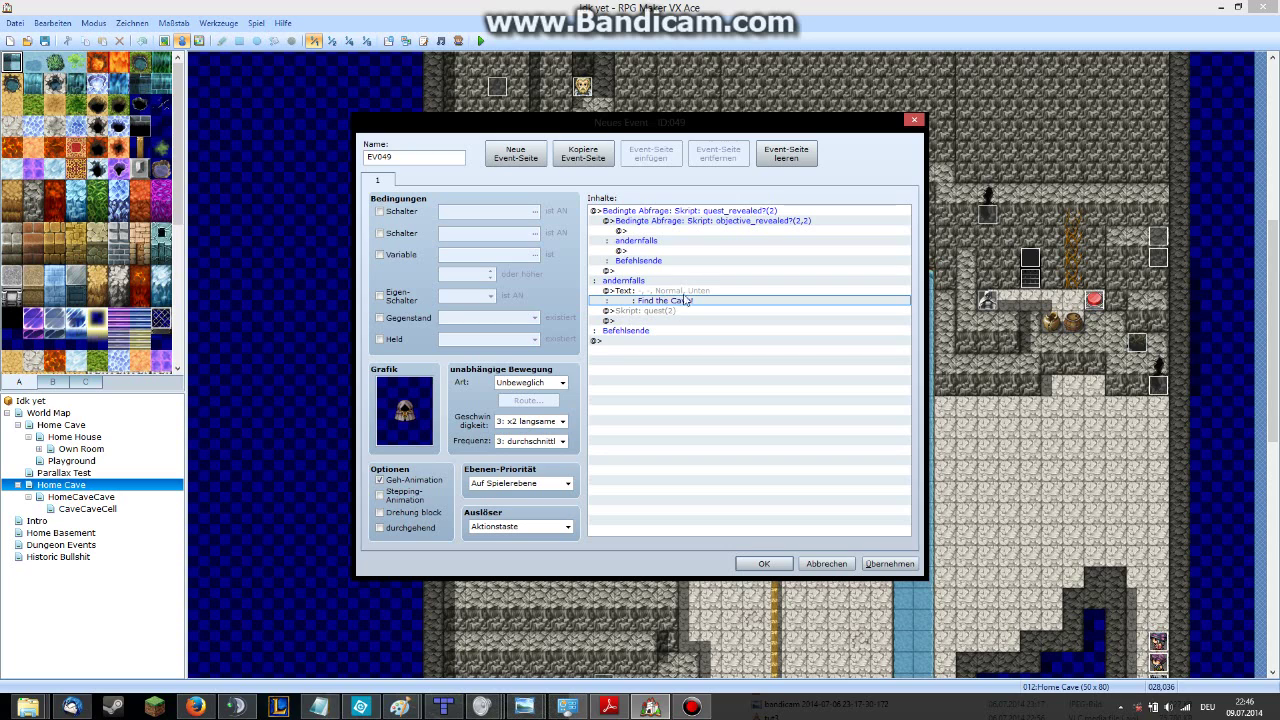
left_click(702, 212)
left_click(706, 230)
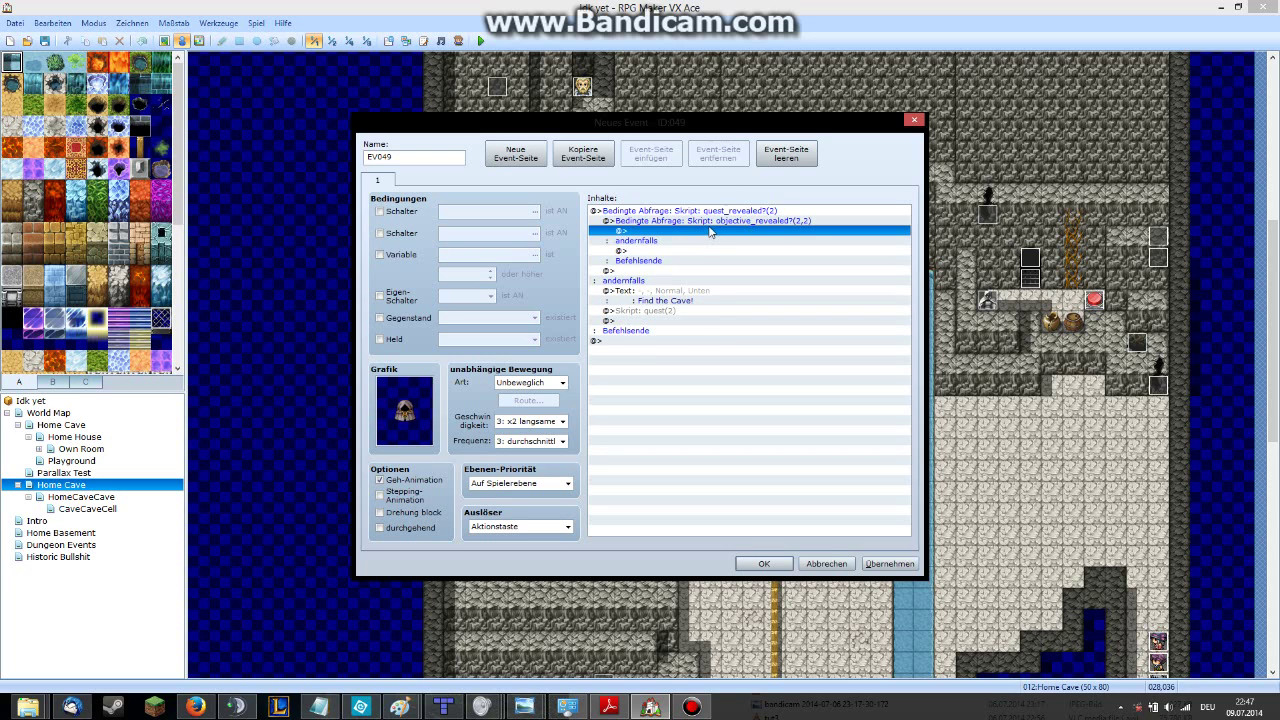
left_click(711, 221)
left_click(712, 230)
left_click(706, 251)
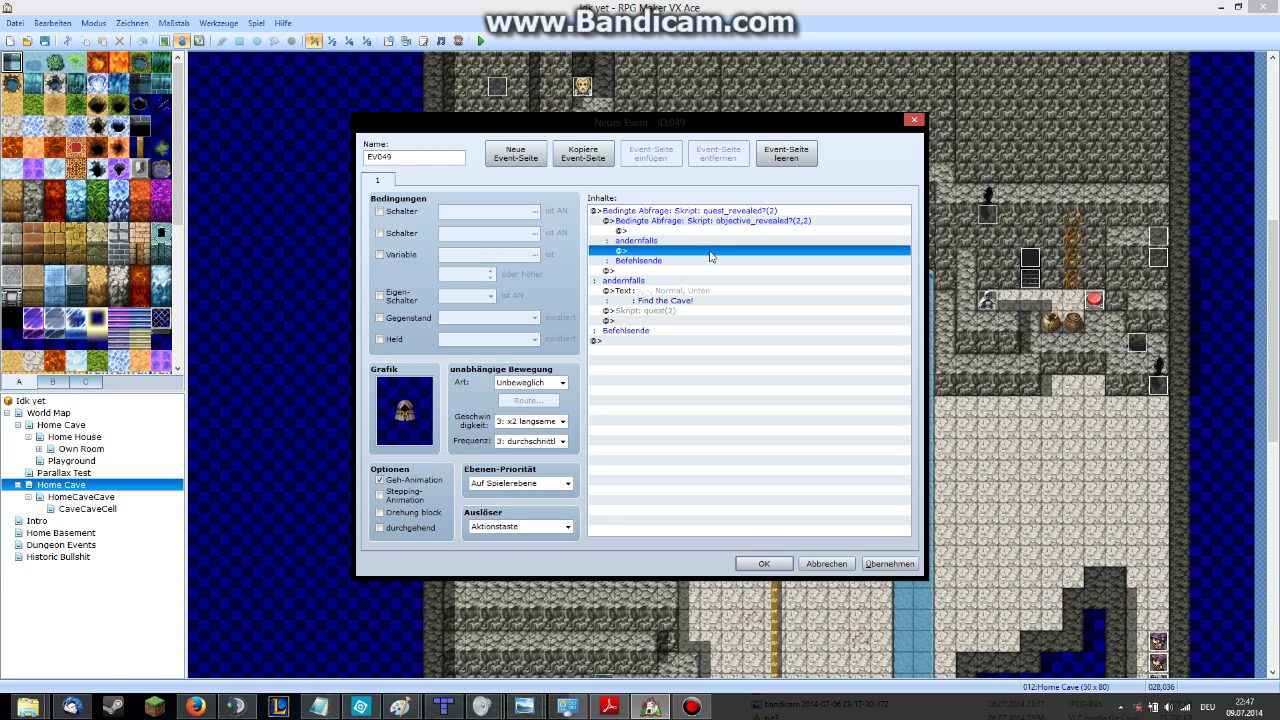
Add a 'Hurry up!' message to the else branch of objective_revealed?(2,2).
double_click(710, 251)
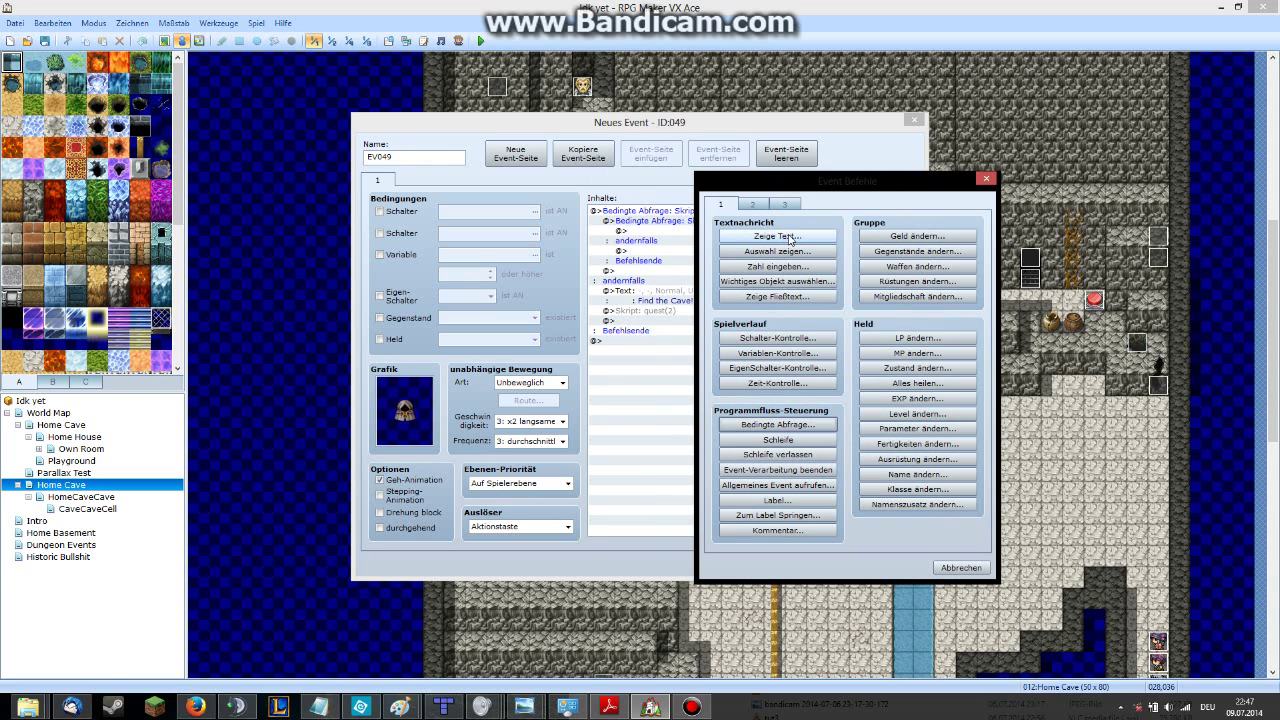
left_click(789, 237)
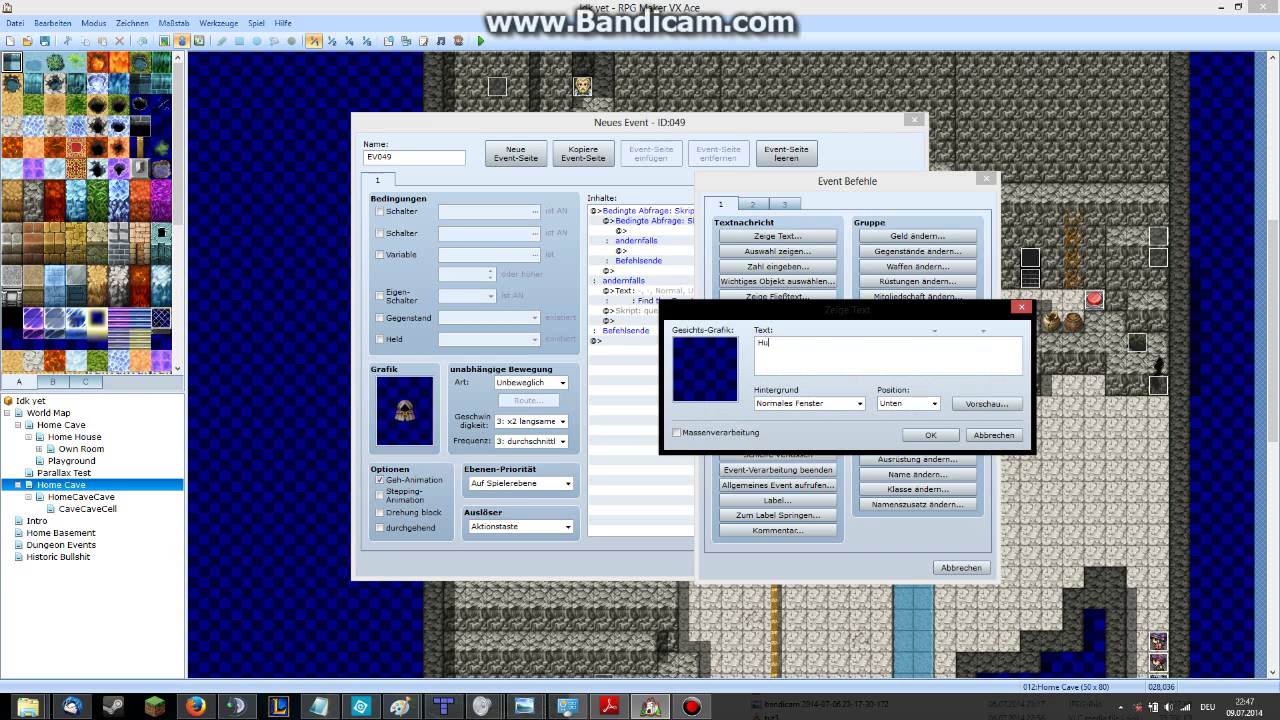
left_click(930, 435)
left_click(681, 253)
left_click(685, 233)
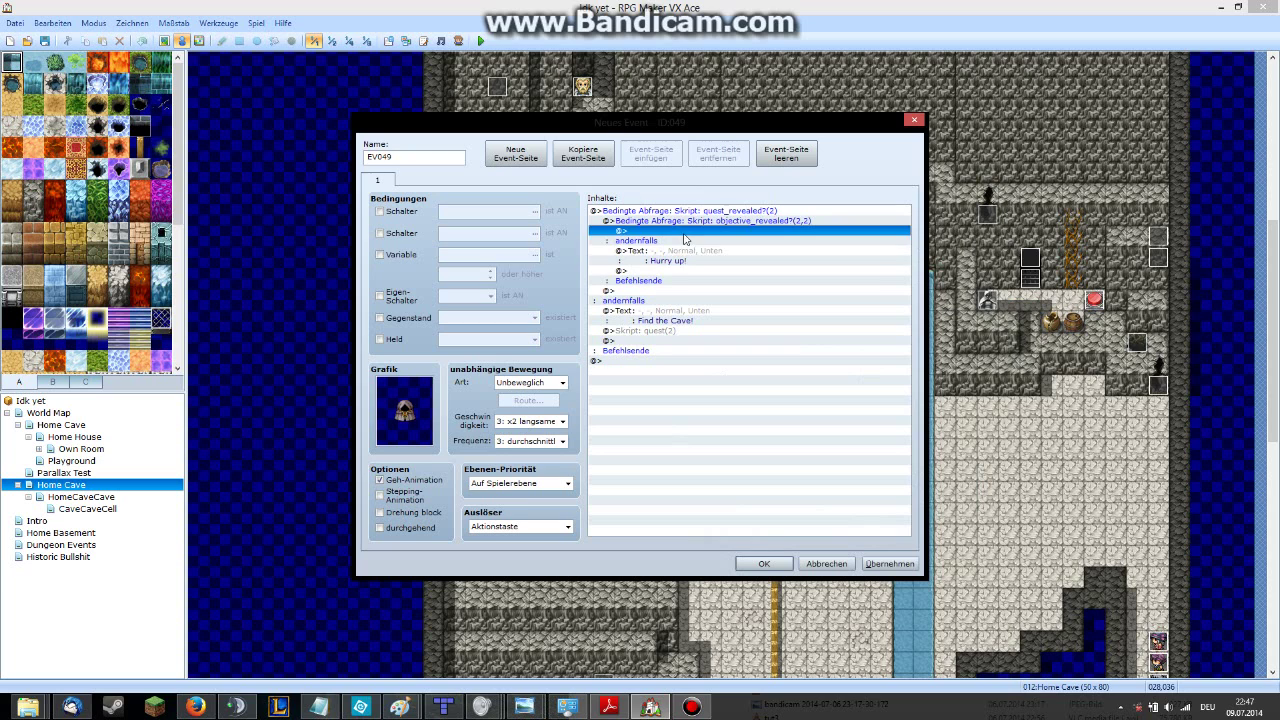
Insert an empty Script command under objective_revealed?(2,2) and restore the Notepad quest-call notes.
double_click(772, 232)
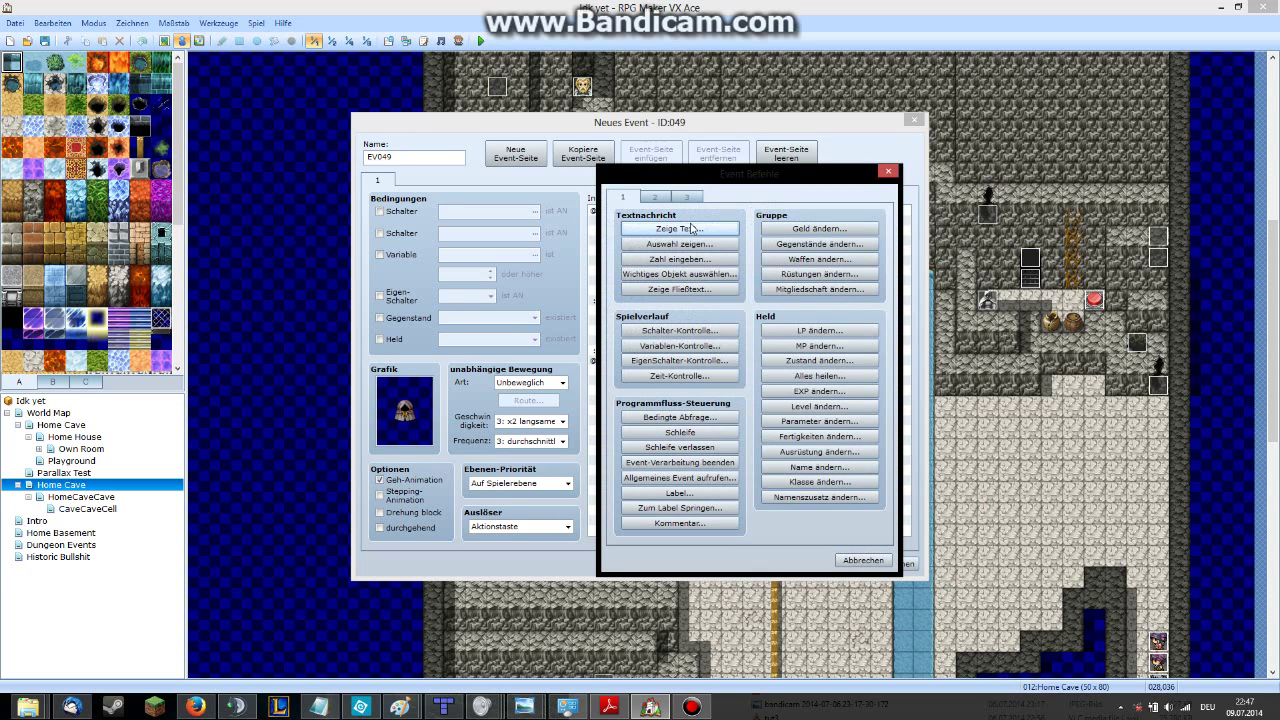
left_click(686, 197)
left_click(812, 493)
left_click(319, 706)
left_click(197, 572)
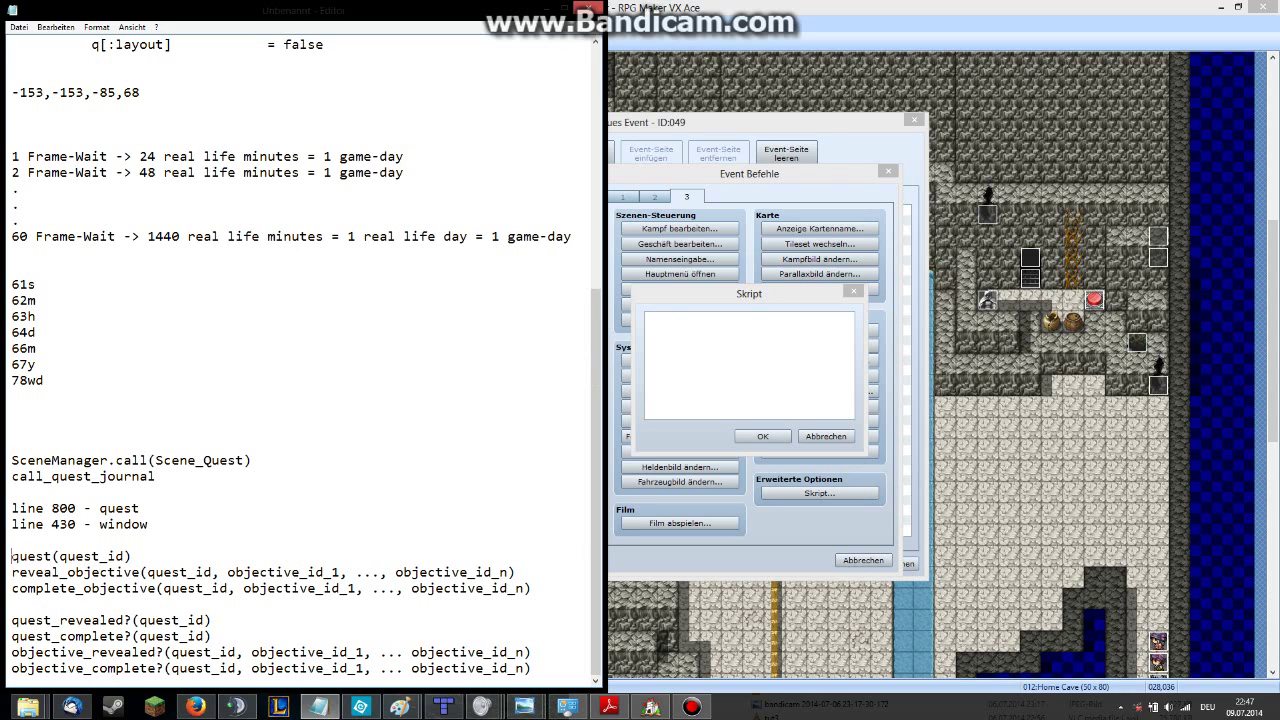
Copy the complete_objective(quest_id, objective_id_1, ...) line from Notepad, then return to RPG Maker.
left_click(93, 572)
left_click_drag(12, 588, 532, 588)
key("ctrl+c")
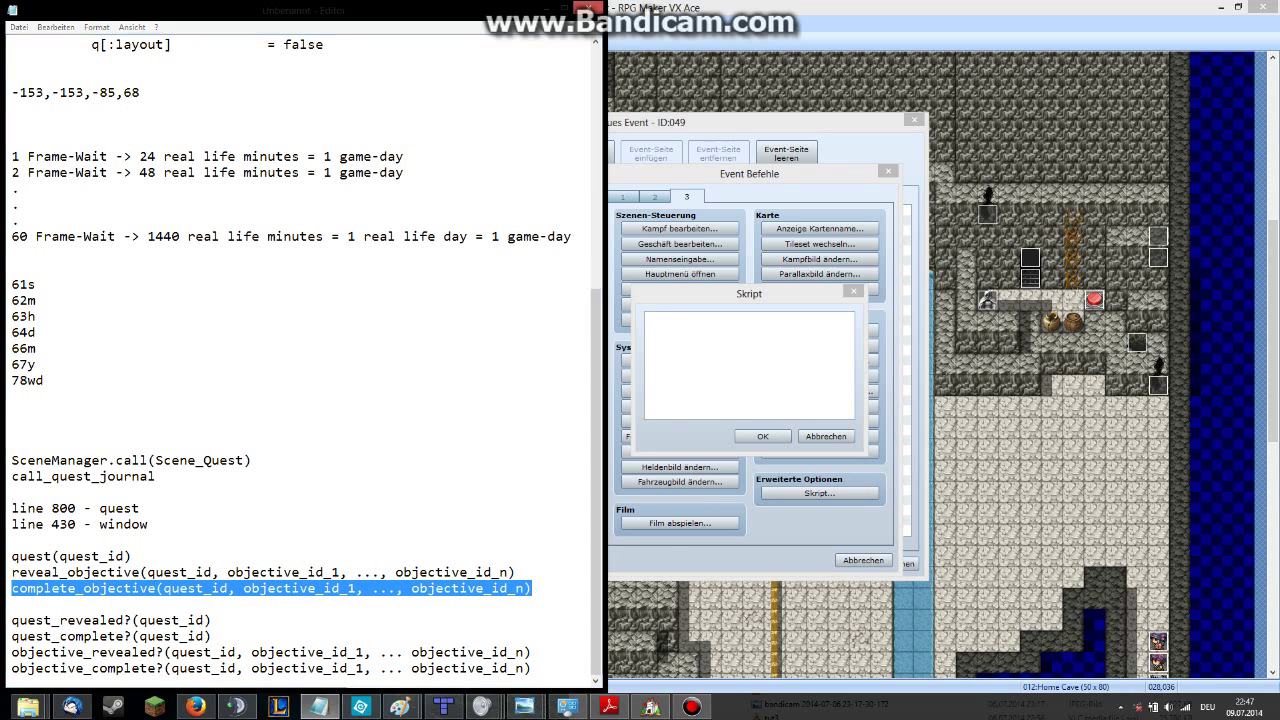
left_click(815, 300)
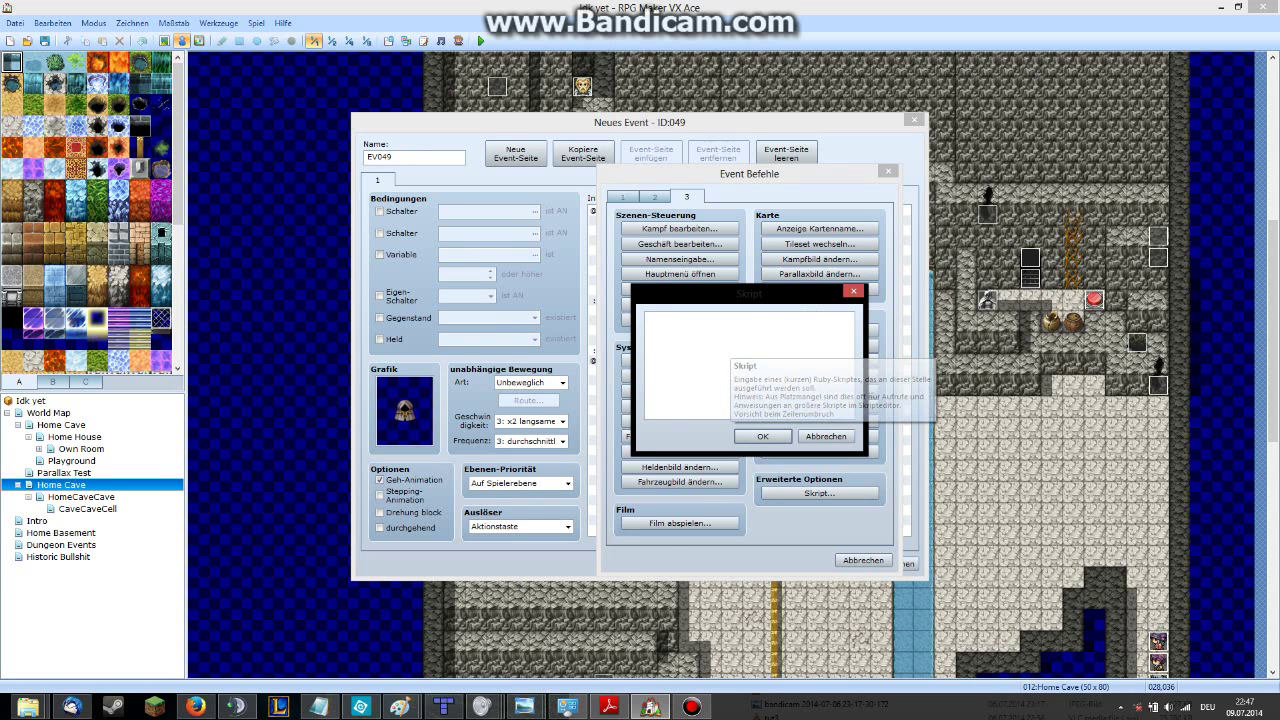
Paste the call into the script box with arguments changed to complete_objective(2,2) and confirm.
key("ctrl+v")
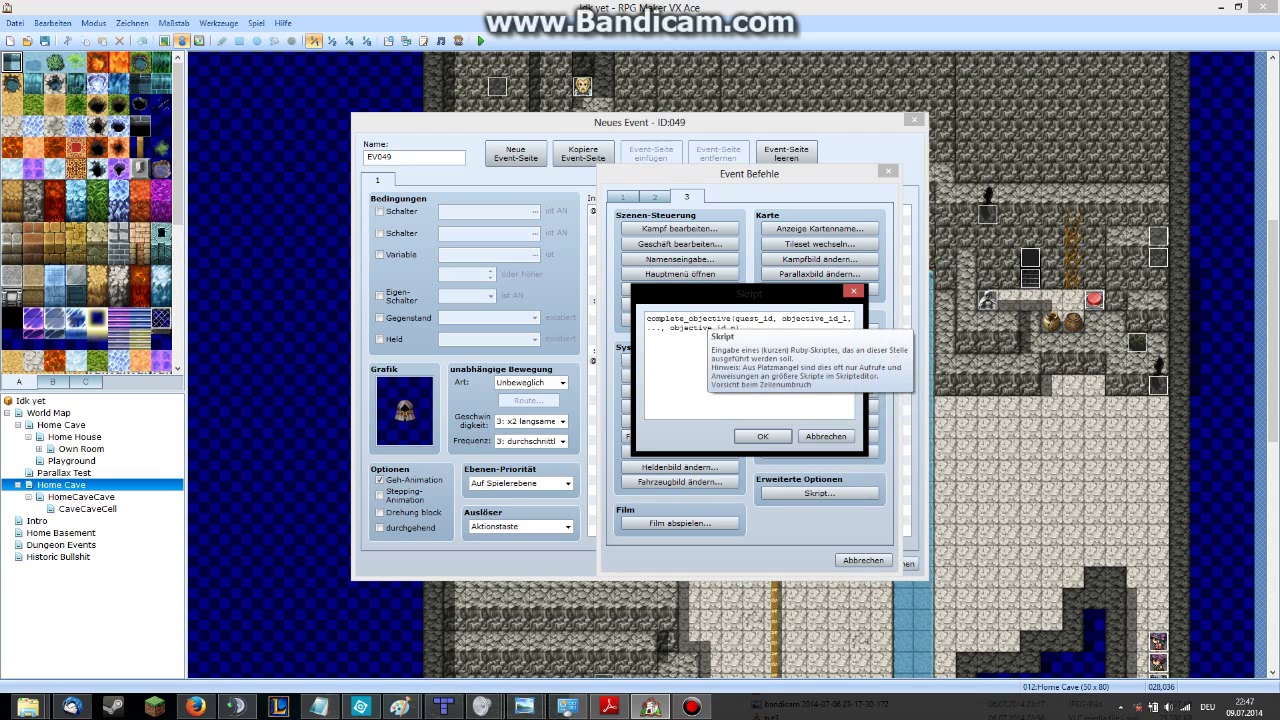
left_click_drag(736, 318, 870, 356)
type("2")
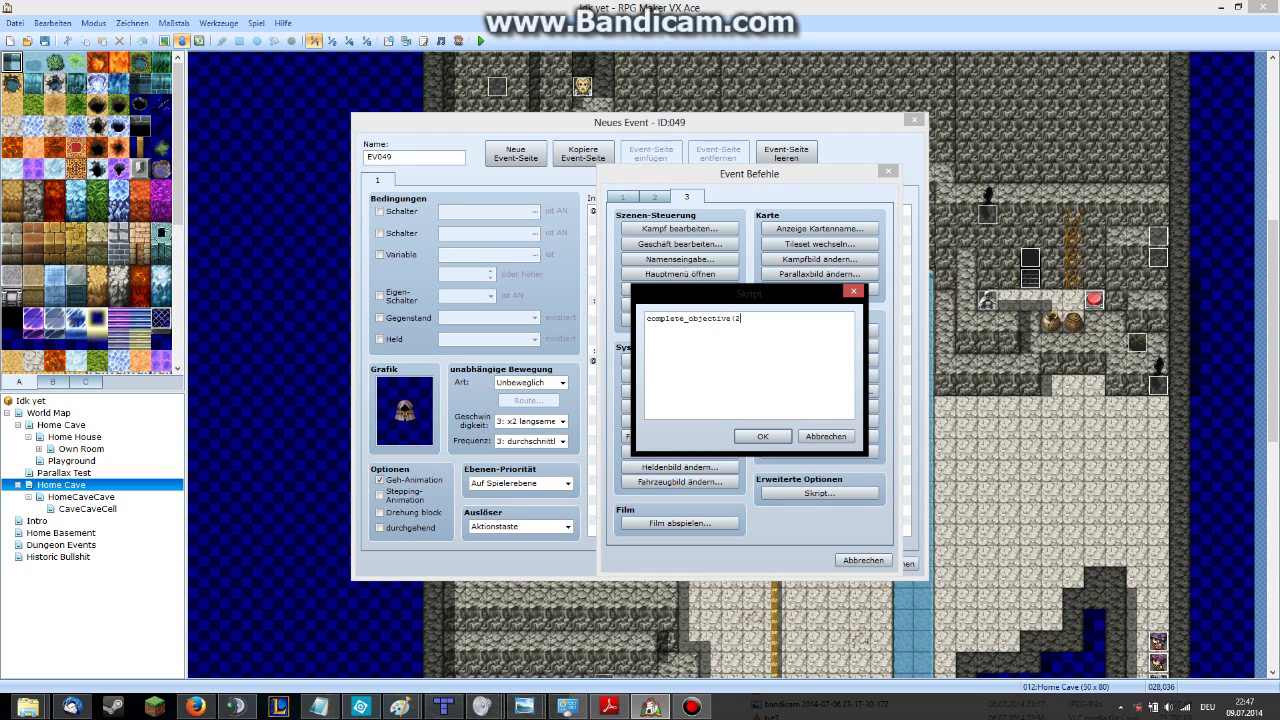
type(",2")
left_click(765, 436)
left_click(743, 332)
left_click(766, 228)
left_click(761, 243)
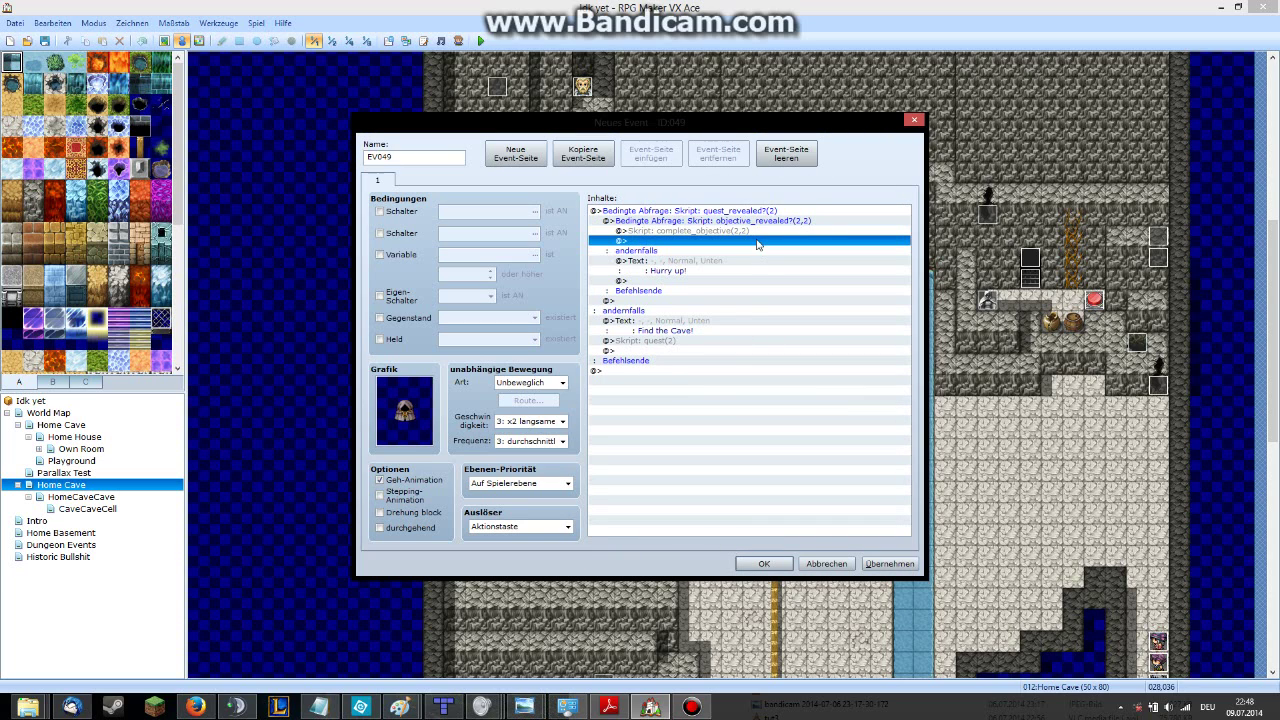
left_click(764, 212)
left_click(736, 241)
Add a 'Thank you!' message after the complete_objective(2,2) script.
double_click(737, 247)
left_click(659, 197)
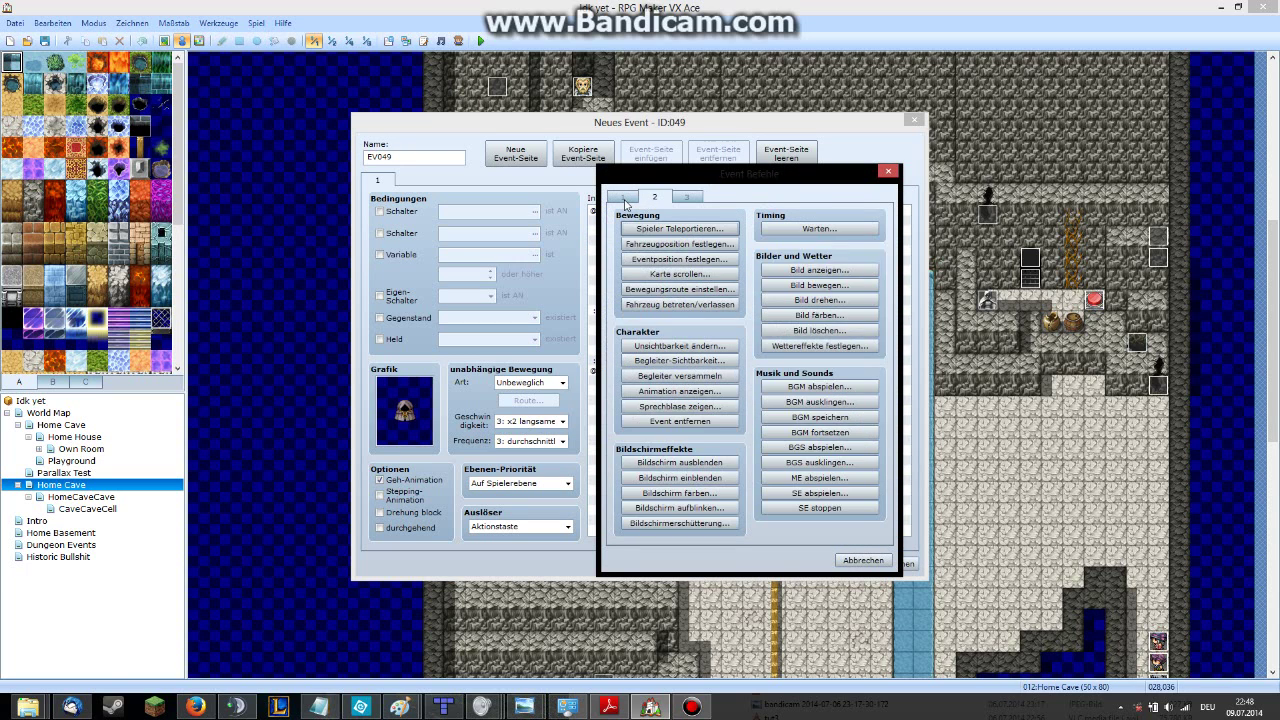
left_click(626, 197)
left_click(645, 230)
type("T")
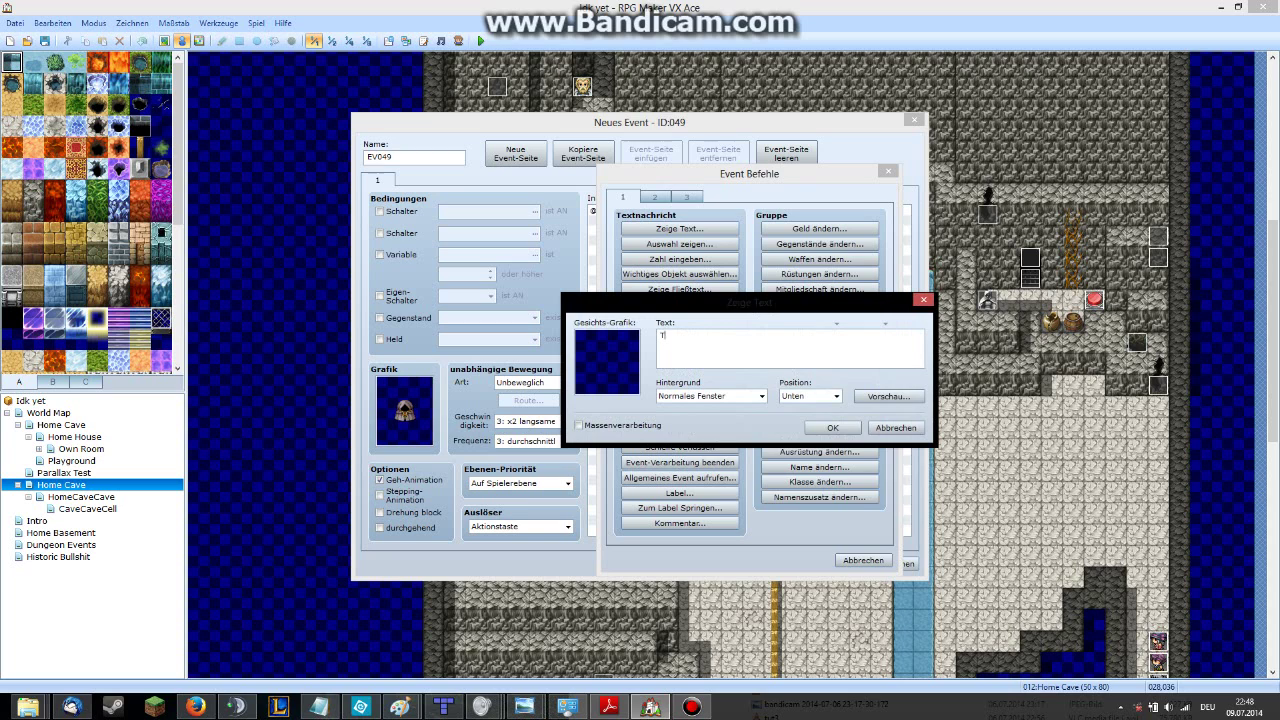
type("hank you!")
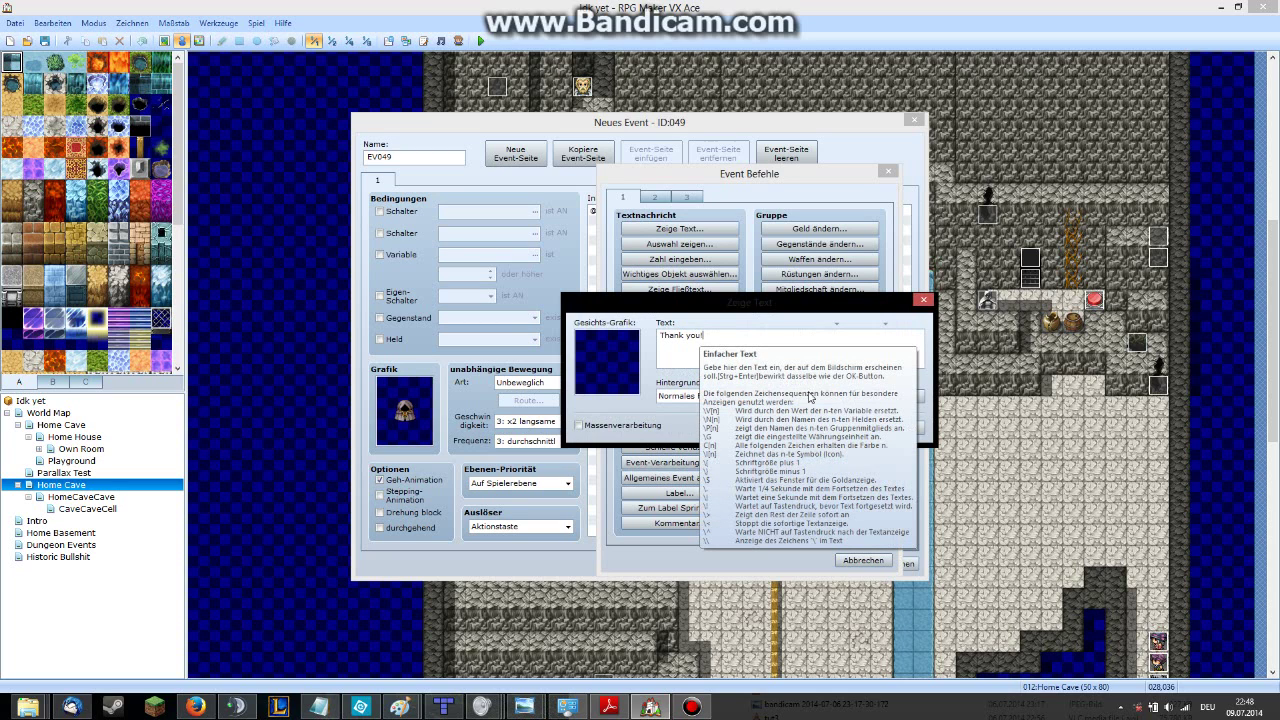
left_click(833, 428)
left_click(700, 330)
left_click(728, 262)
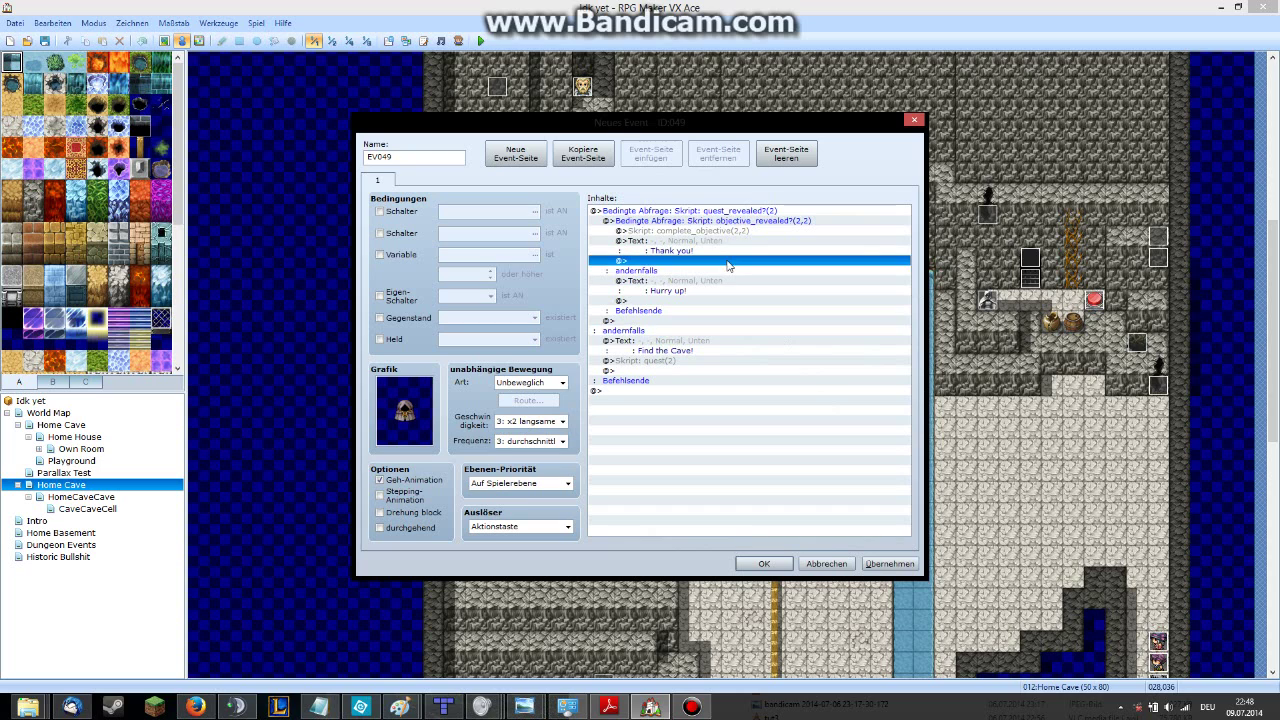
Add a 'Quest completed!' message with Schwacher Hintergrund (dim background) after 'Thank you!'.
double_click(727, 262)
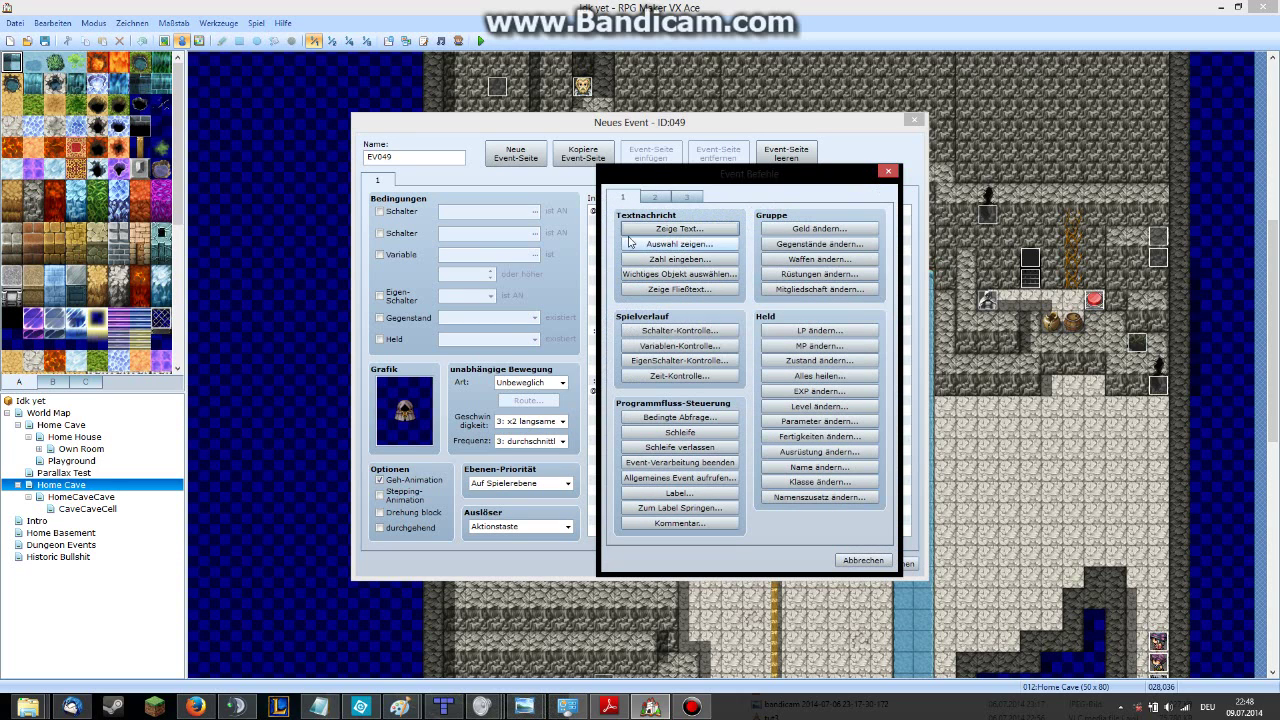
left_click(680, 228)
left_click(712, 396)
left_click(701, 419)
left_click(660, 335)
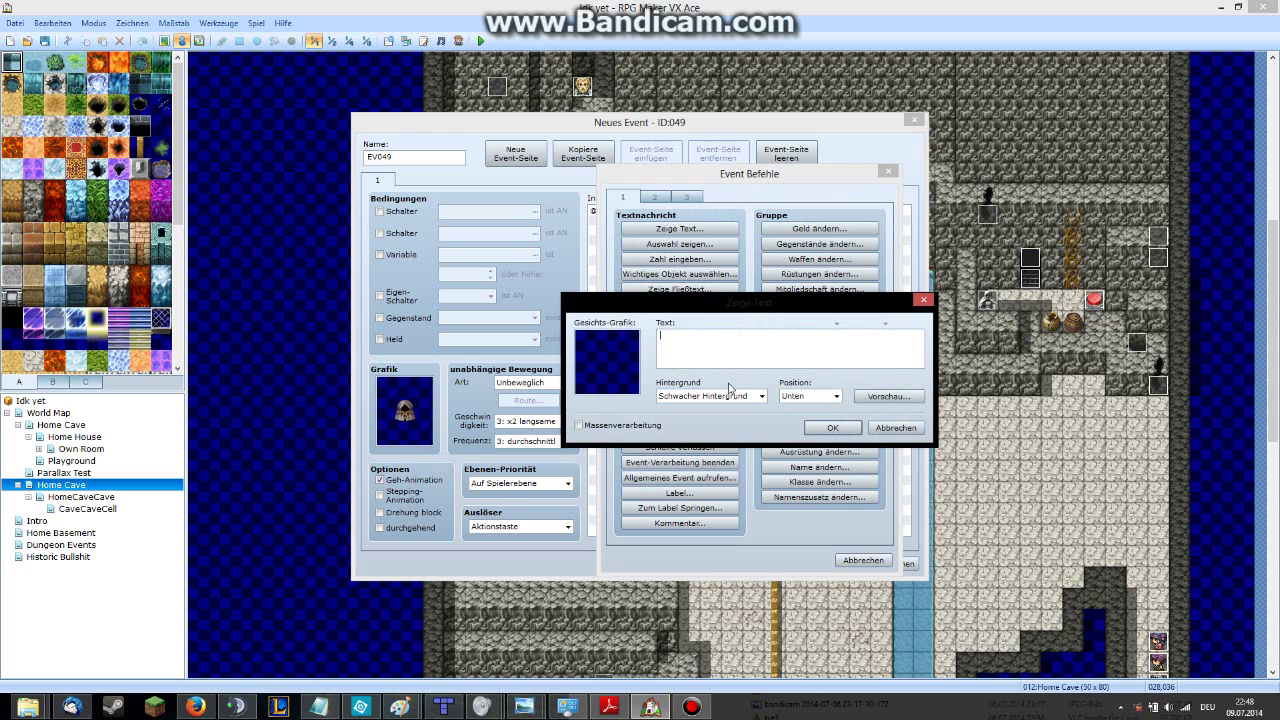
type("Quest completed!")
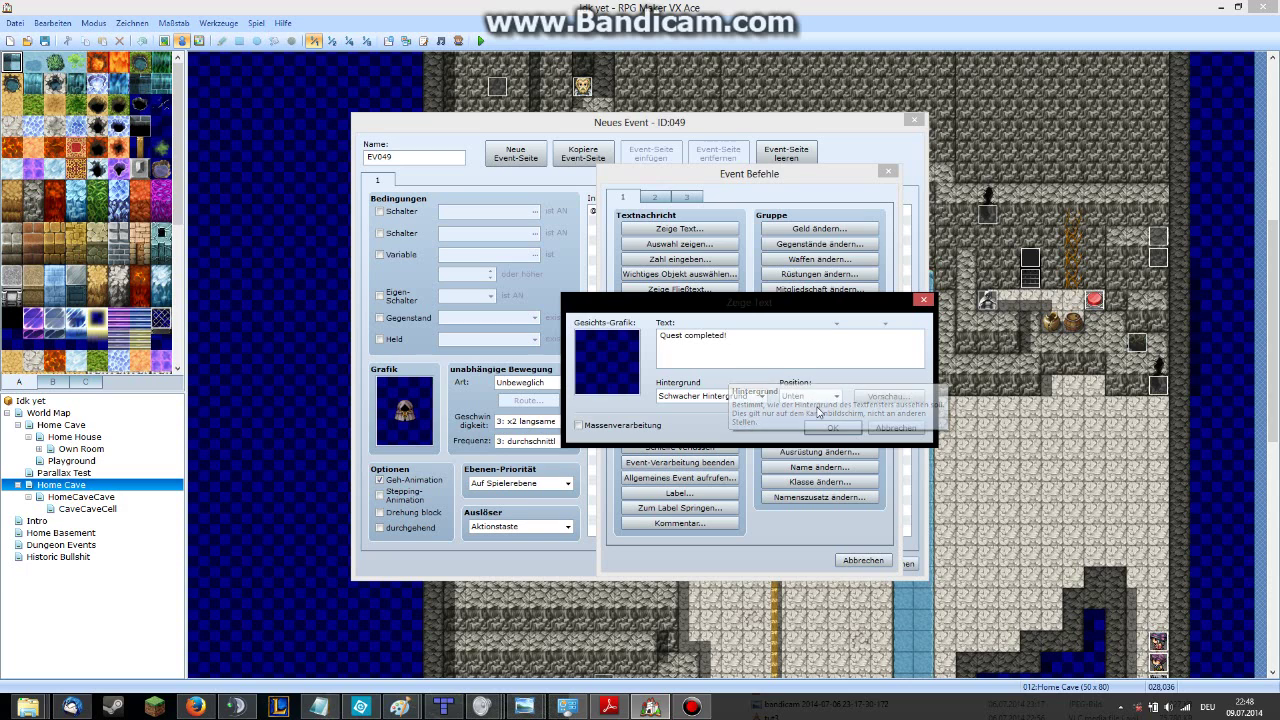
left_click(830, 427)
left_click(718, 263)
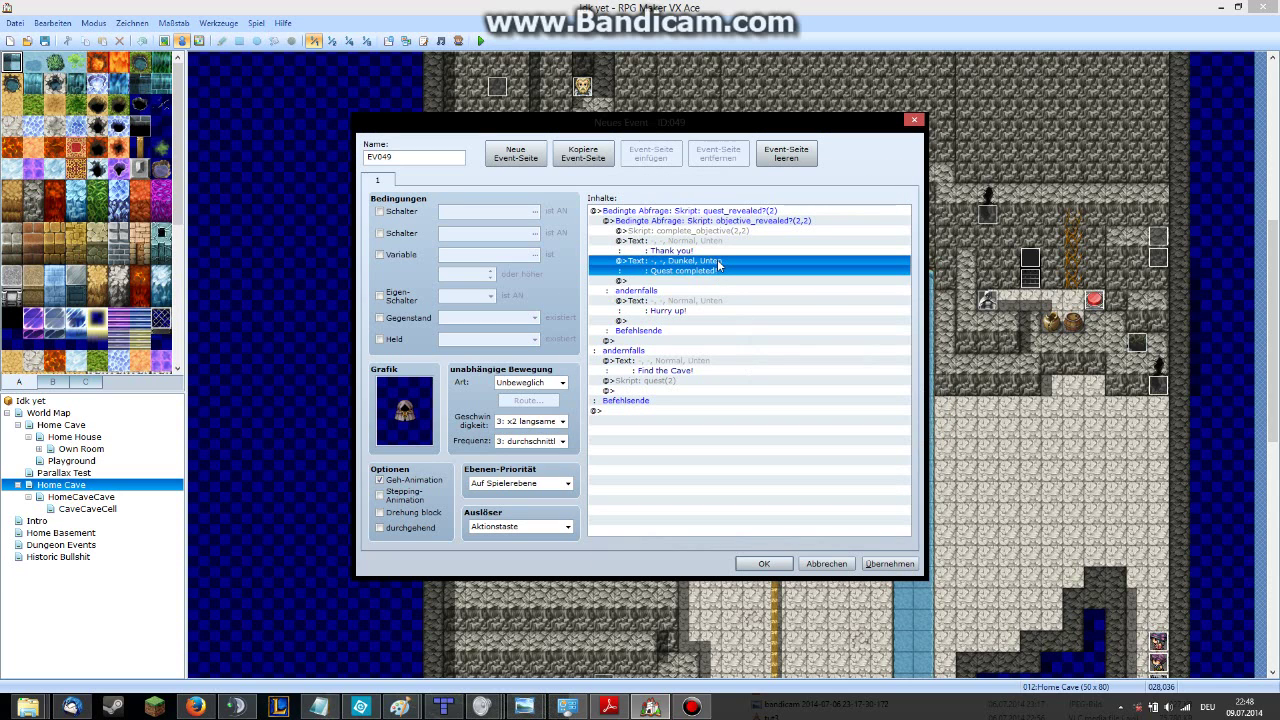
key("Insert")
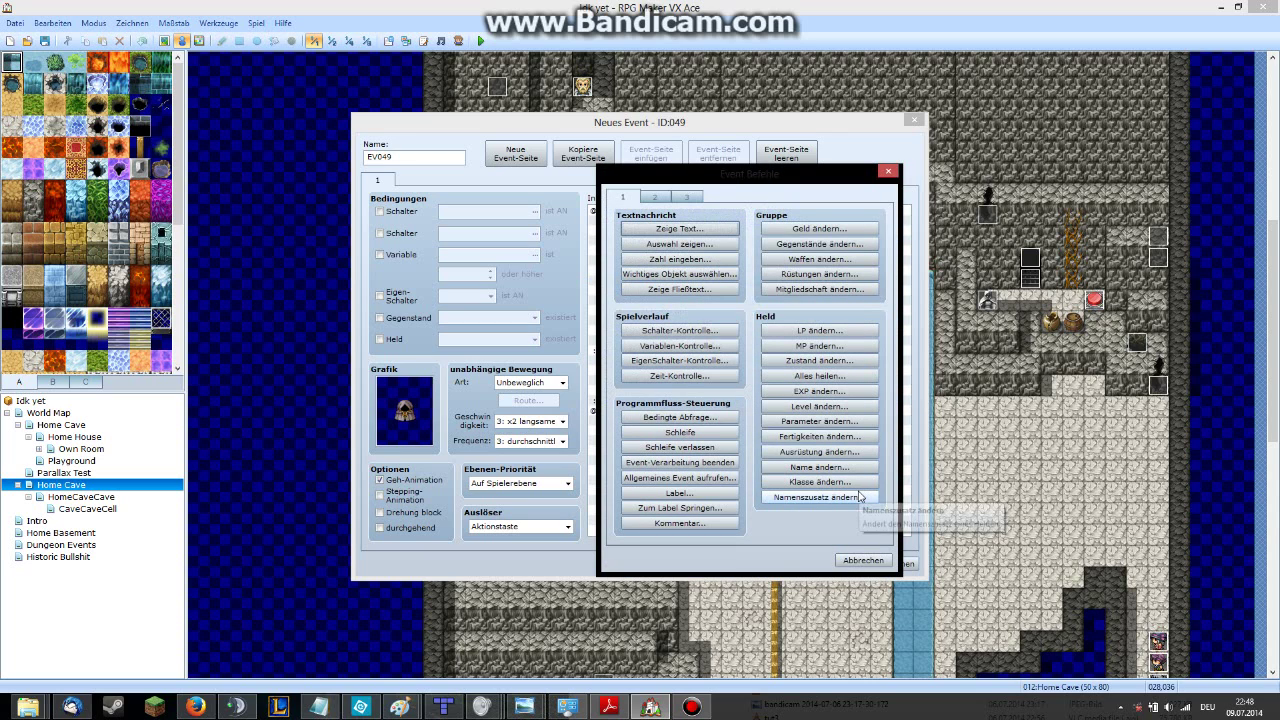
Insert the Applause1 sound effect (volume 80, pitch 100) before the 'Quest completed!' message.
left_click(664, 199)
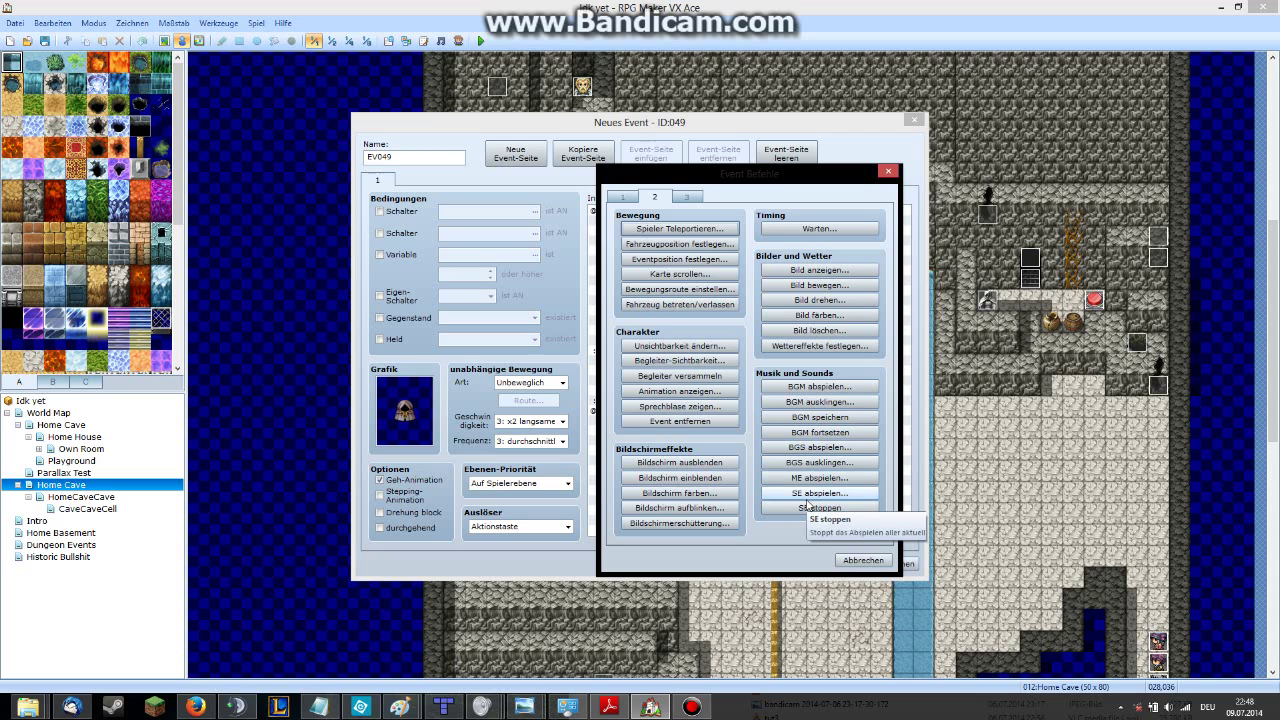
left_click(810, 494)
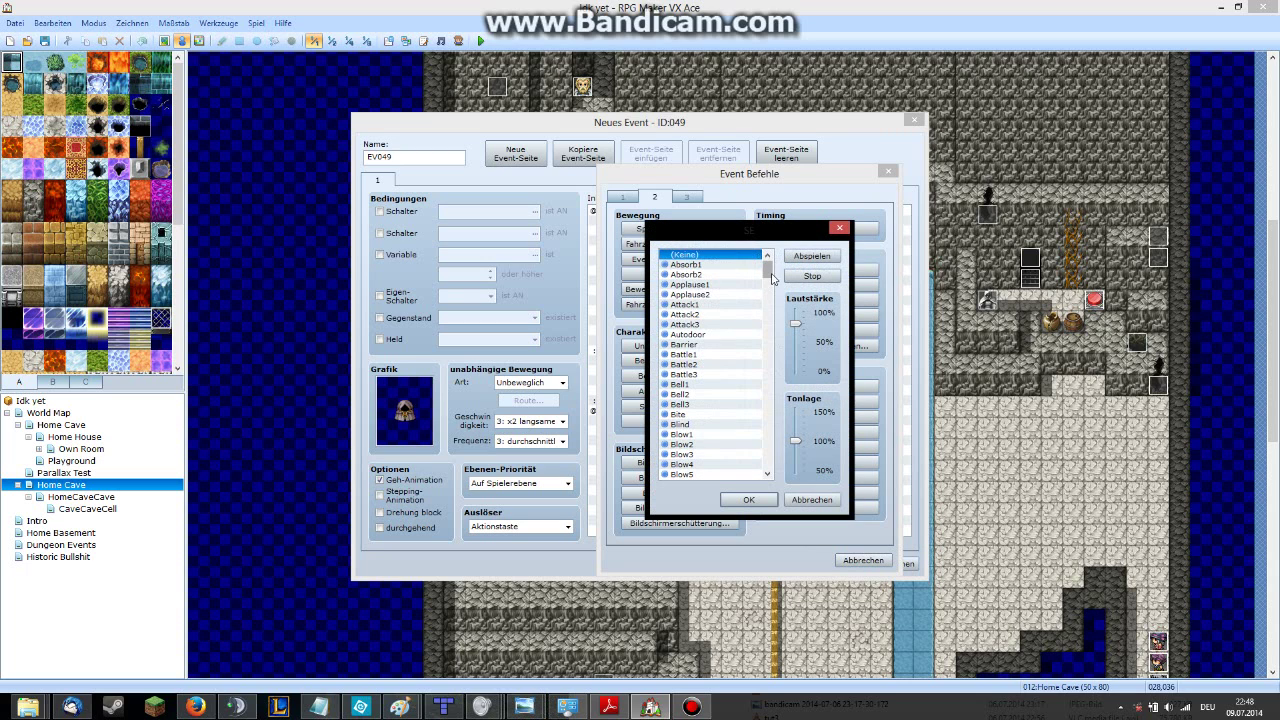
scroll(762, 350, "up", 15)
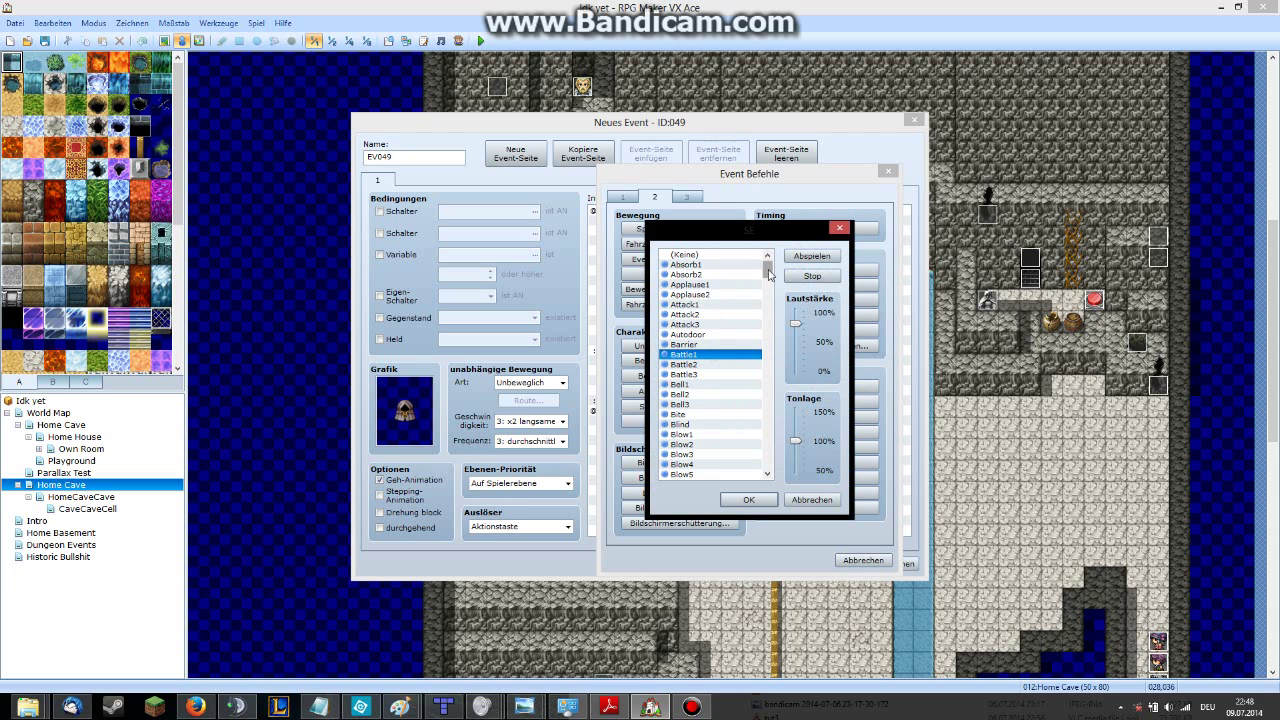
left_click_drag(766, 268, 766, 297)
left_click(720, 365)
scroll(722, 377, "up", 3)
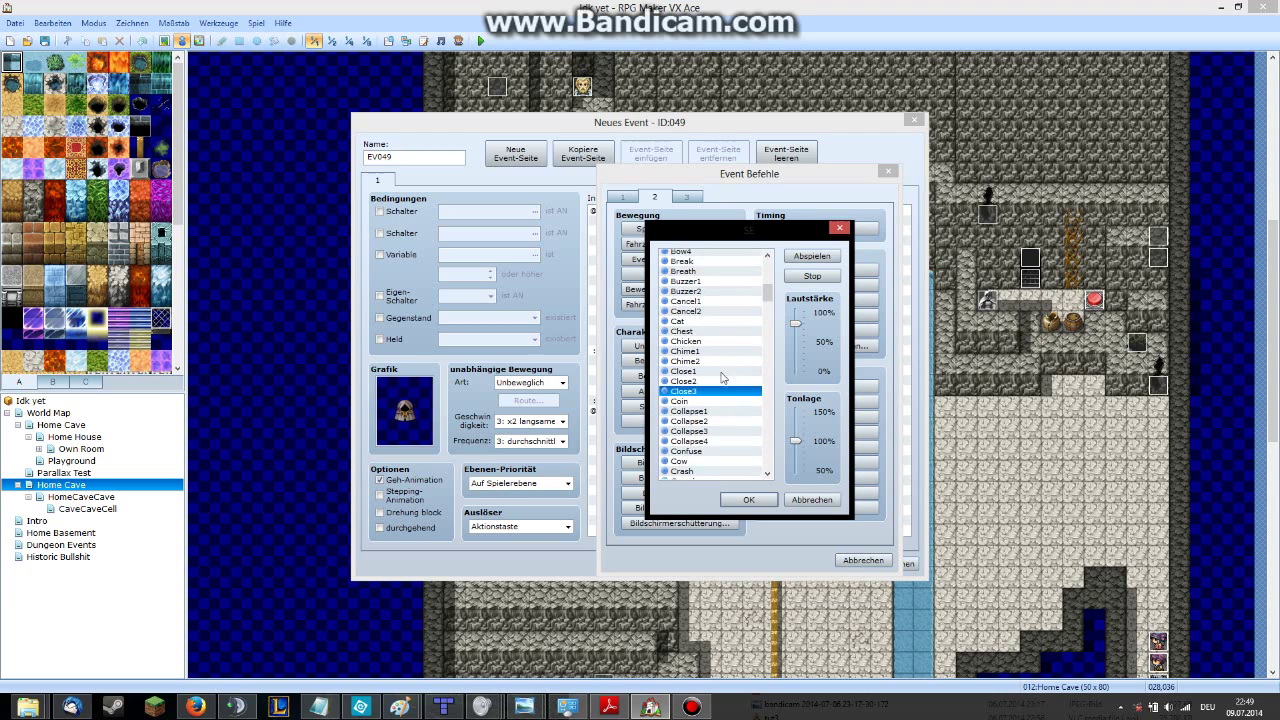
scroll(722, 377, "up", 8)
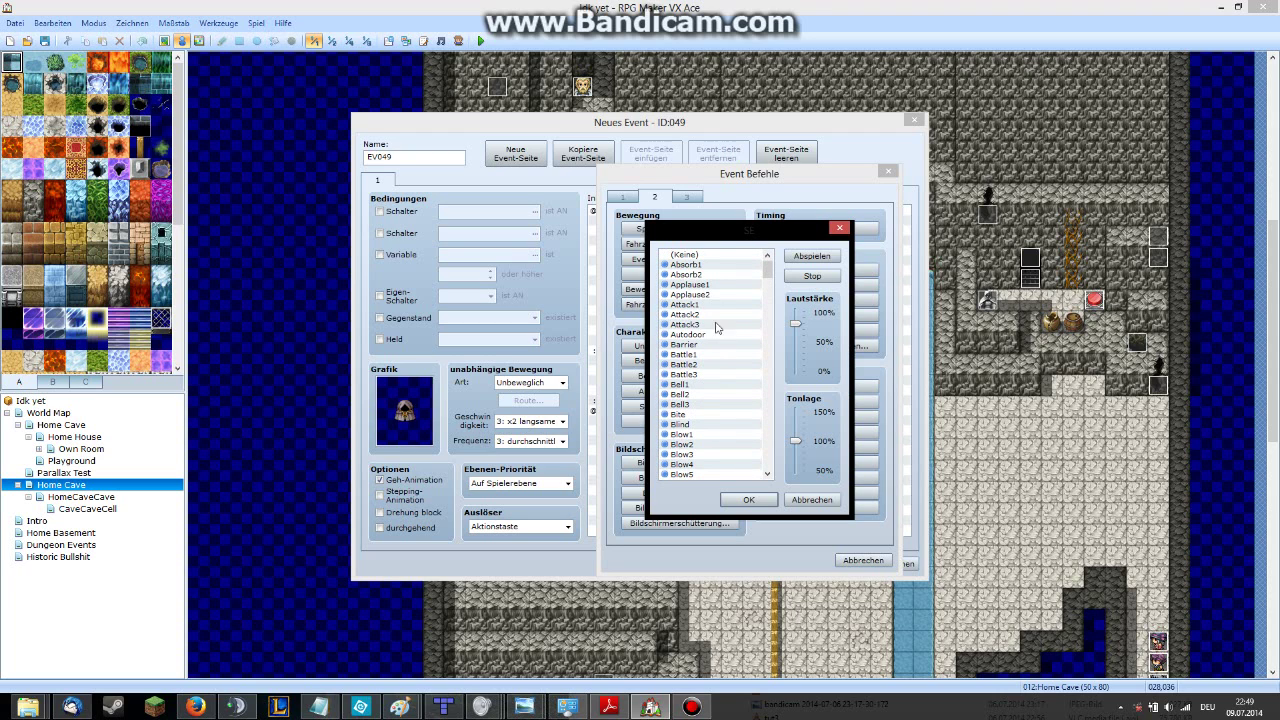
left_click(714, 286)
left_click(826, 258)
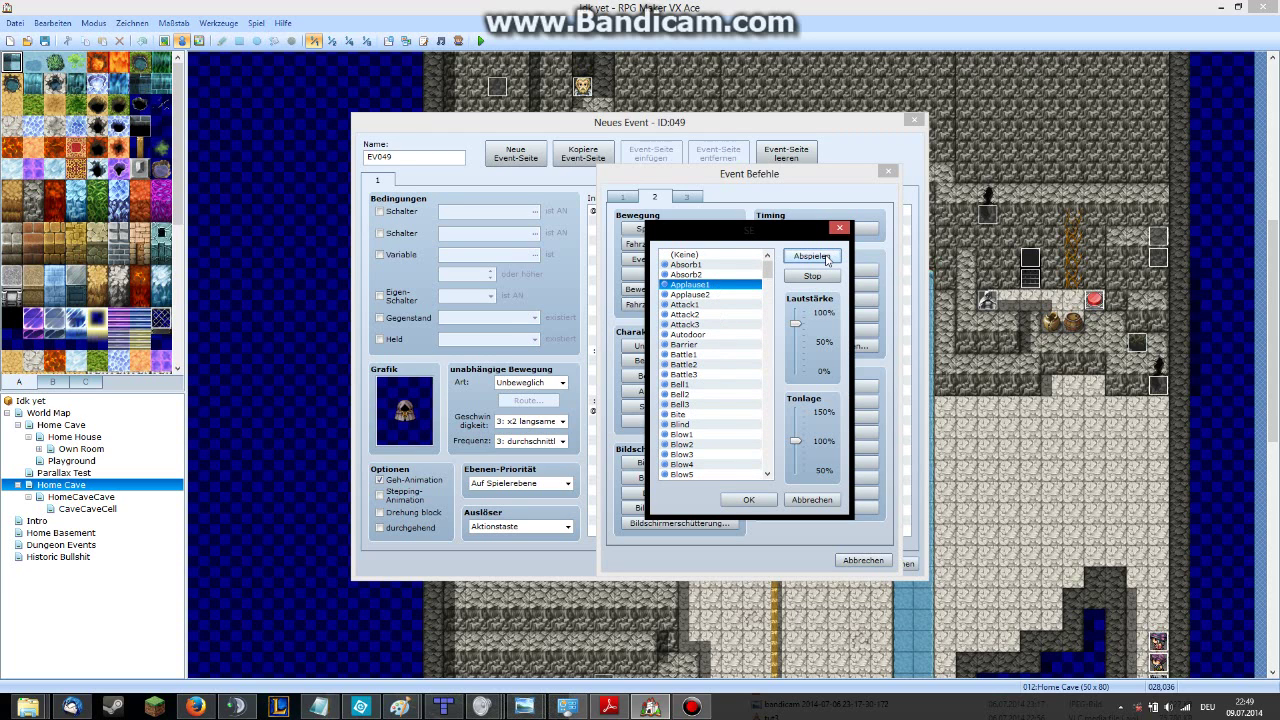
left_click(815, 277)
left_click(748, 499)
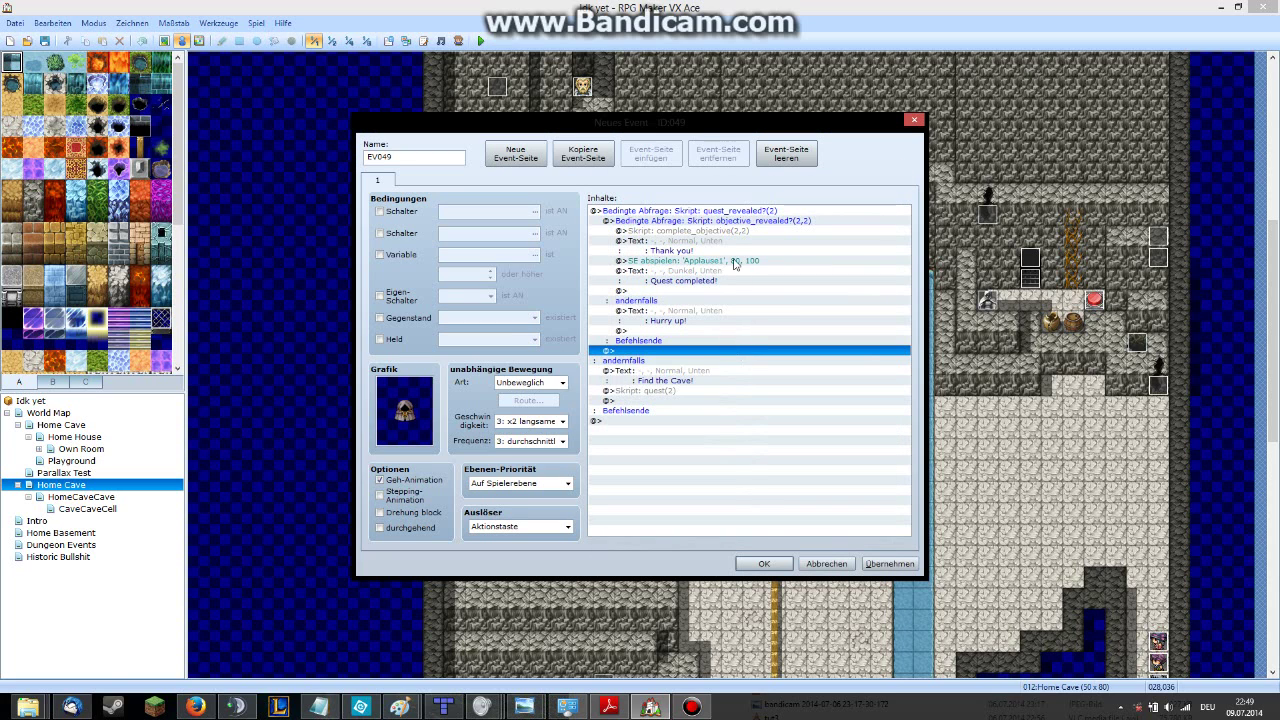
left_click(733, 292)
Add a self switch control turning self switch A ON after 'Quest completed!'.
double_click(730, 291)
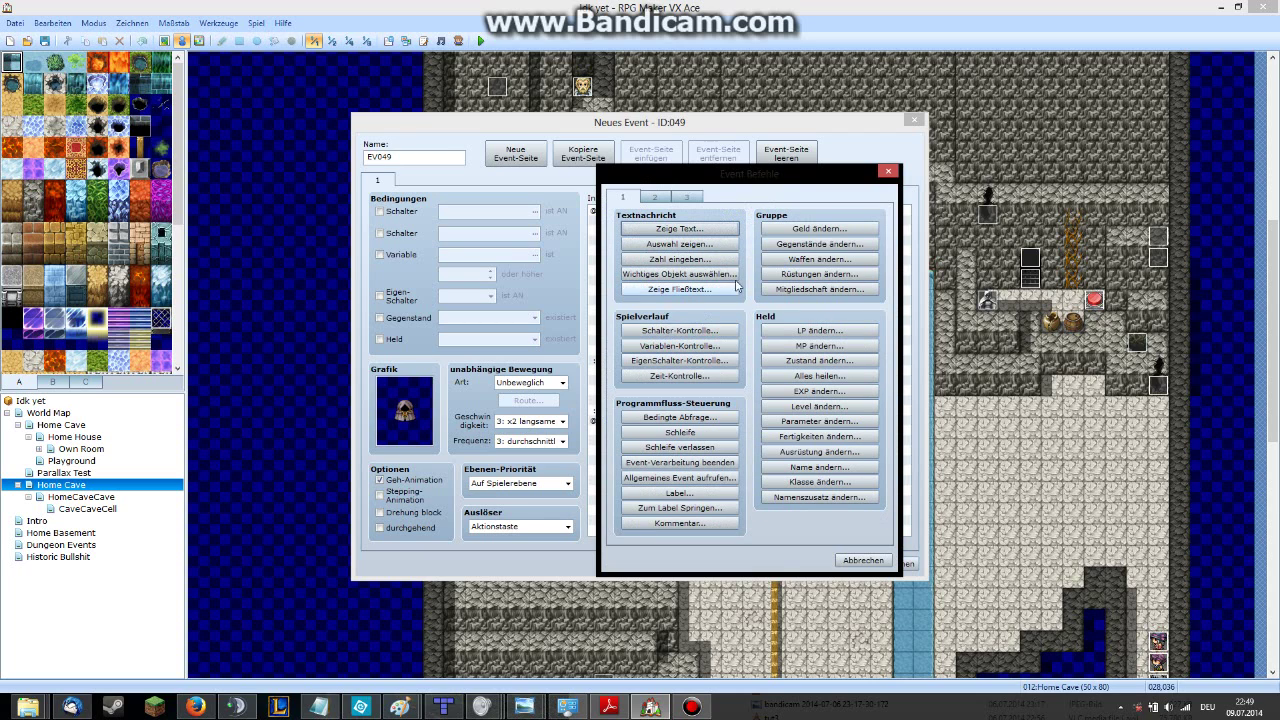
left_click(680, 364)
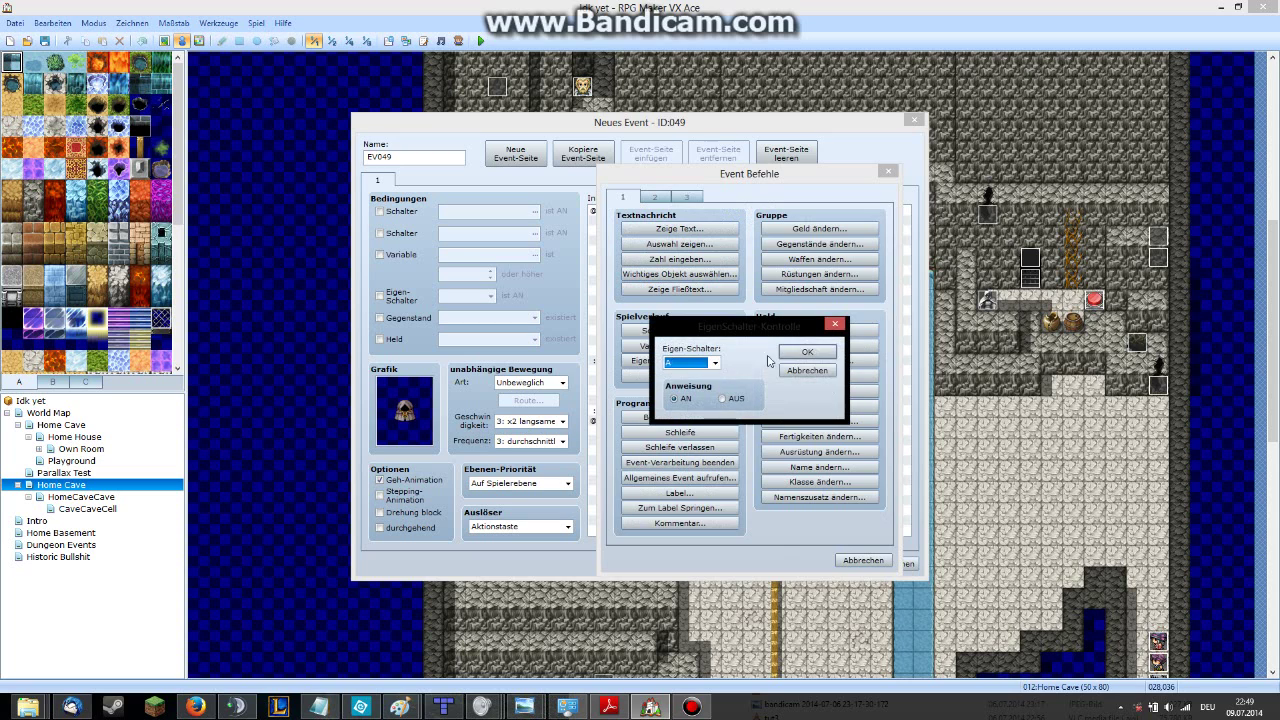
key("Return")
left_click(630, 270)
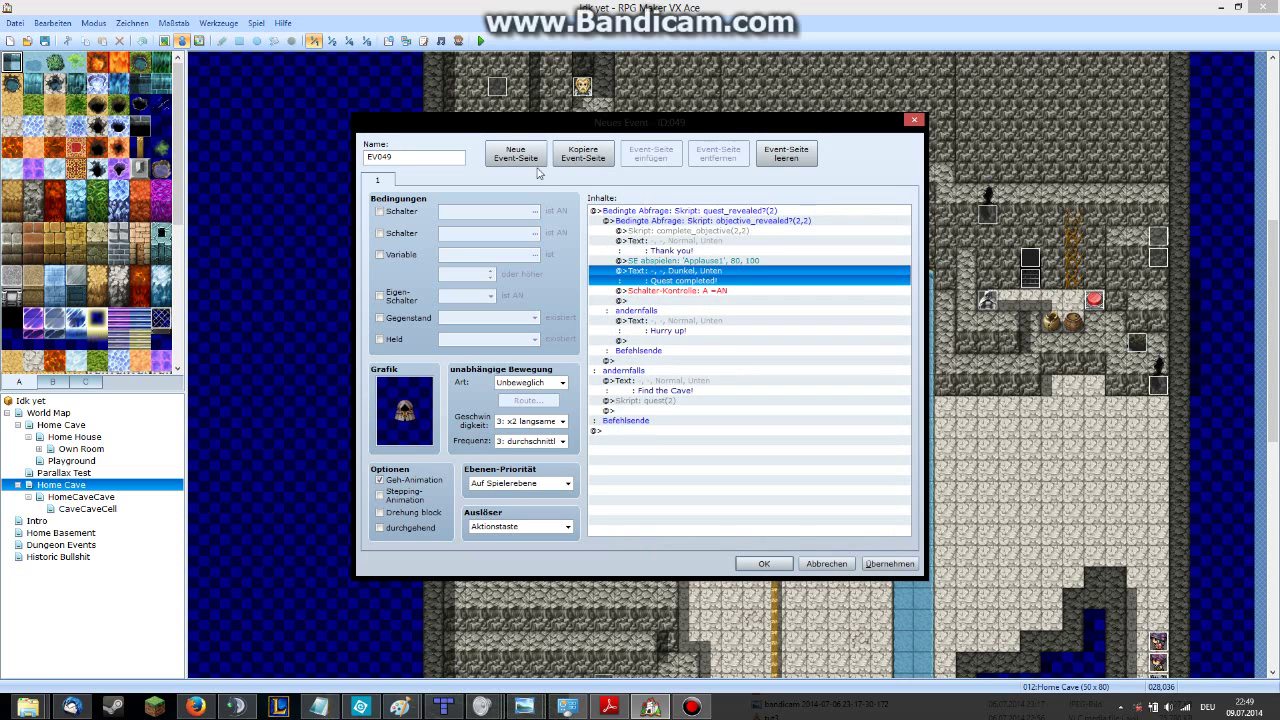
Create a second event page containing a 'Thank you!' message.
left_click(516, 153)
double_click(645, 212)
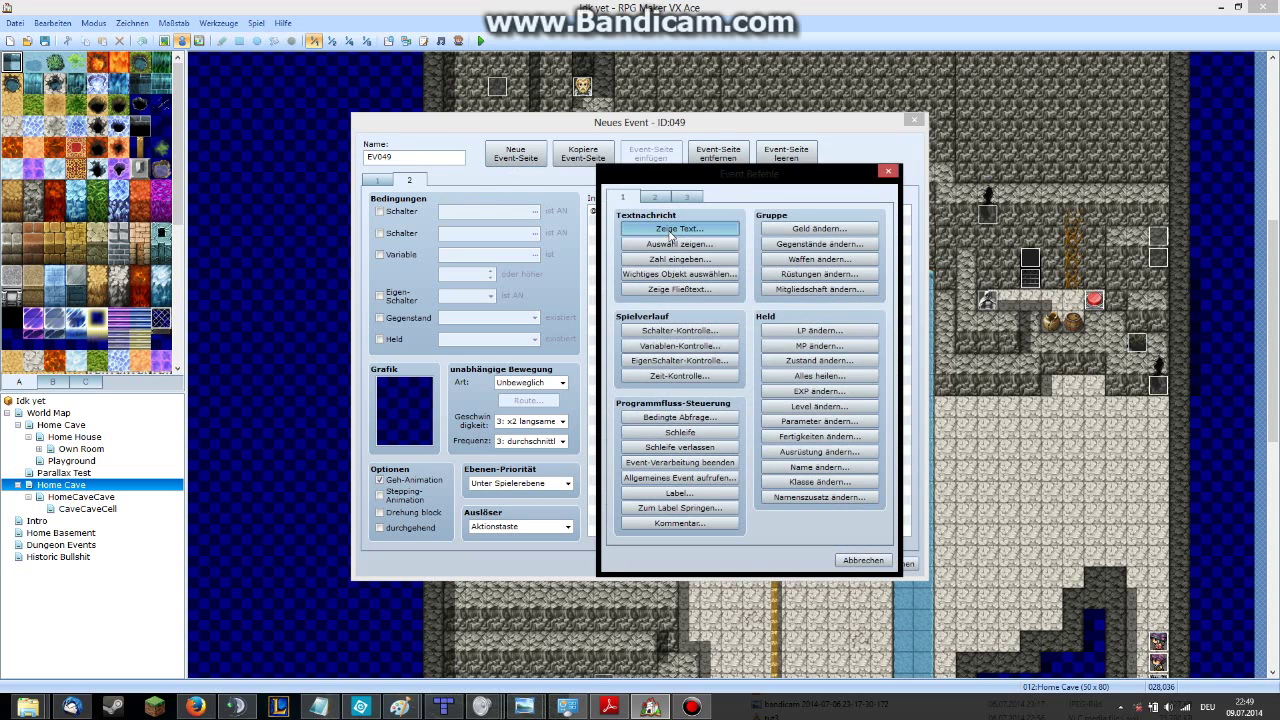
left_click(680, 229)
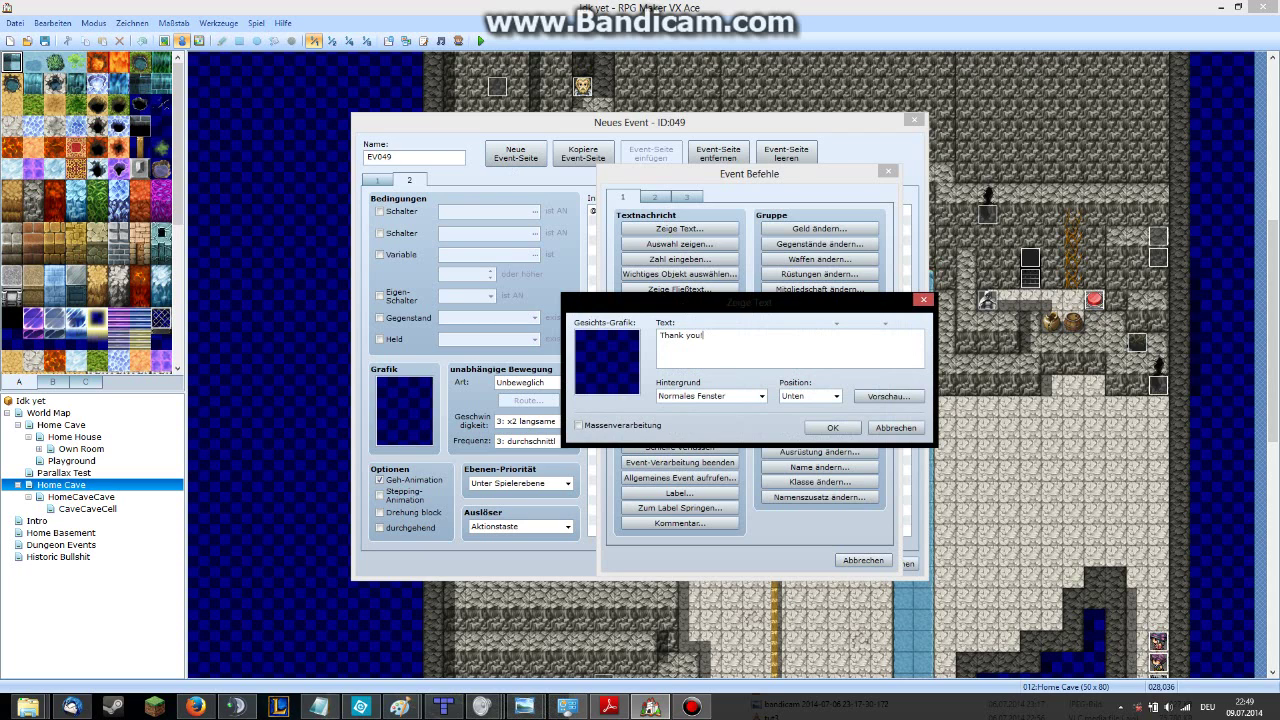
left_click(832, 427)
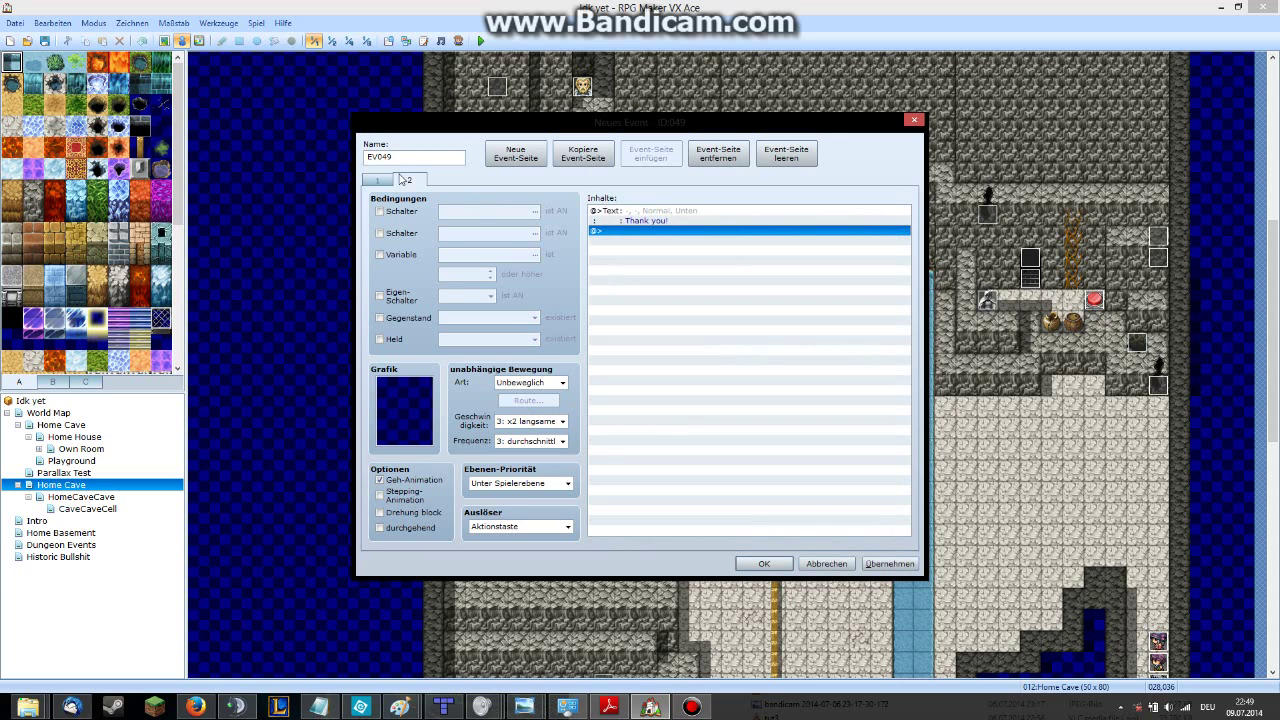
left_click(378, 180)
left_click(409, 180)
Give page 2 the hooded character from the Evil sheet and save EV049.
double_click(385, 410)
left_click(485, 393)
scroll(487, 402, "down", 4)
scroll(490, 390, "down", 3)
left_click(495, 348)
key("Return")
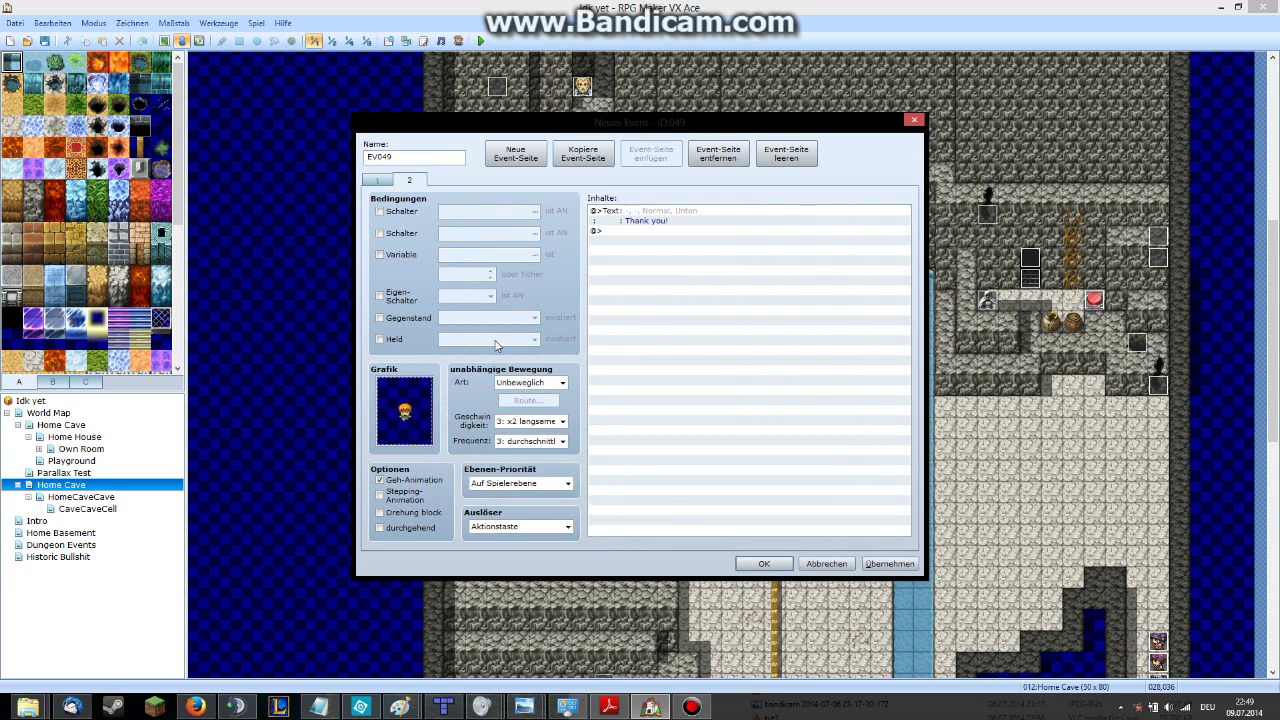
double_click(393, 416)
left_click(470, 342)
left_click(785, 240)
left_click(760, 475)
left_click(378, 180)
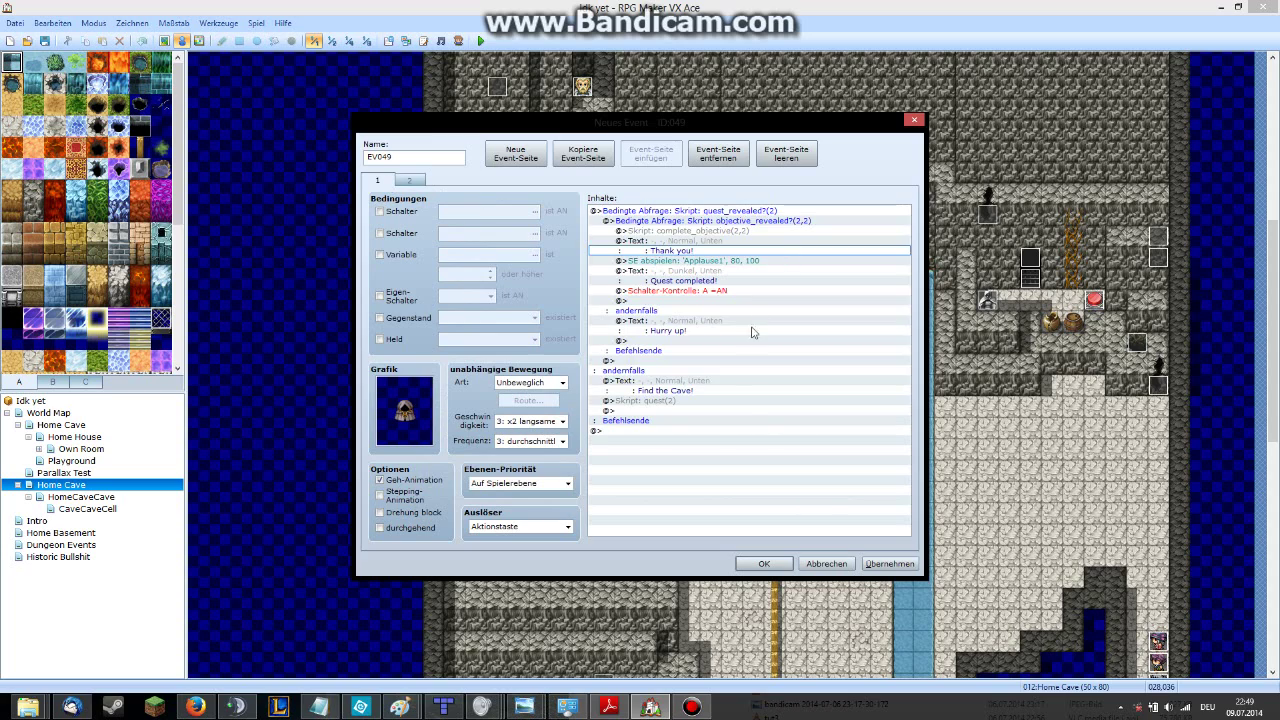
left_click(764, 563)
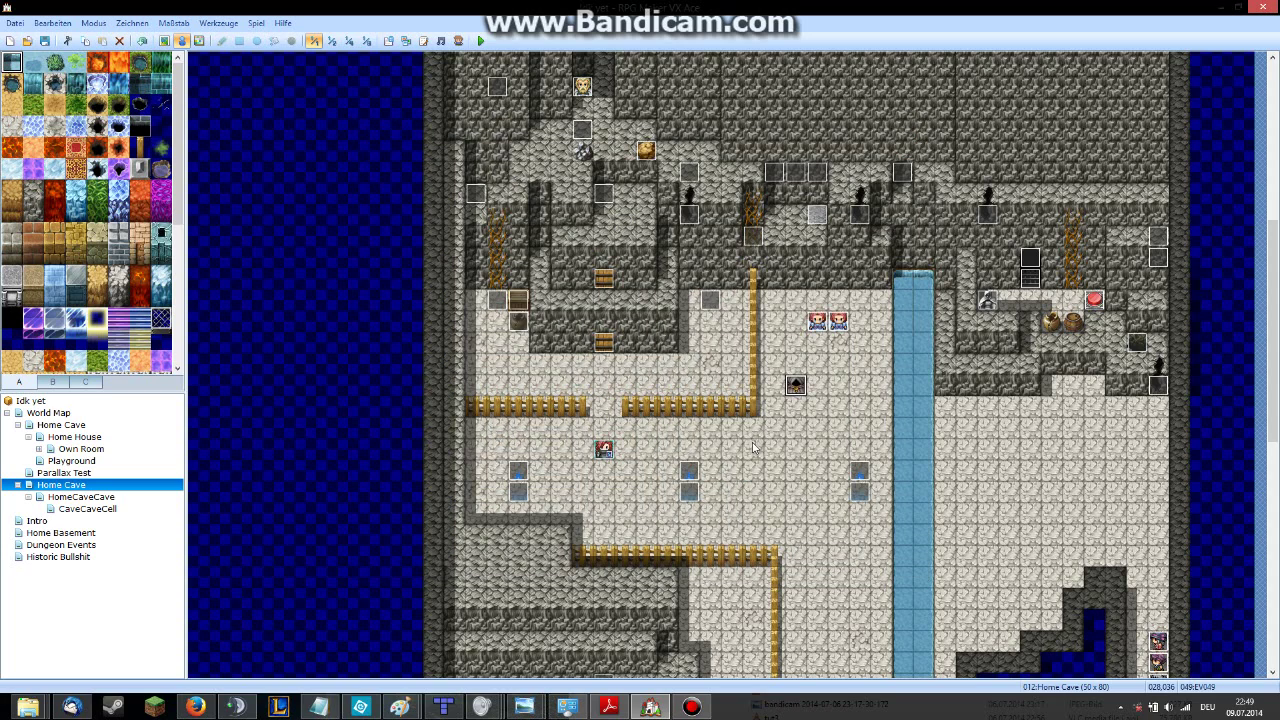
Open the Script Editor to check the Questjournal's quest 2 entry, 'Find the Cell in the Cave!'.
left_click(424, 40)
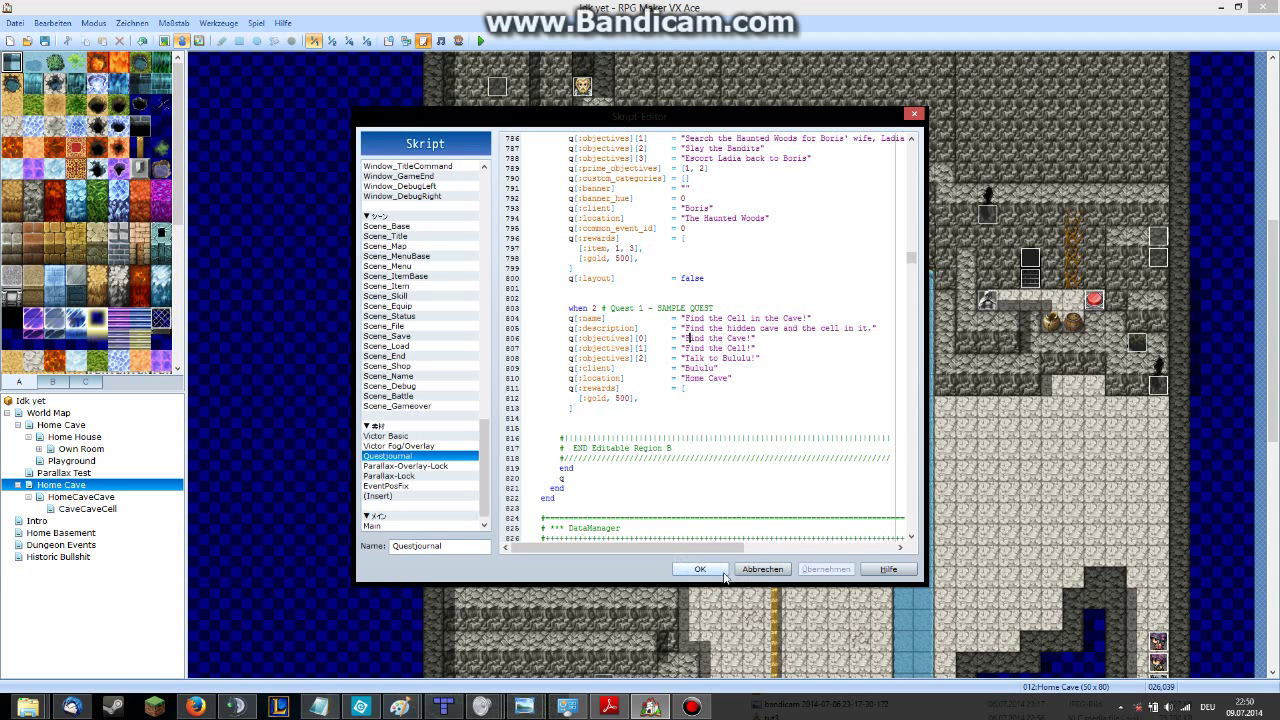
Create event EV050 beside the red object showing 'Objective completed!' on a dim background.
double_click(1072, 299)
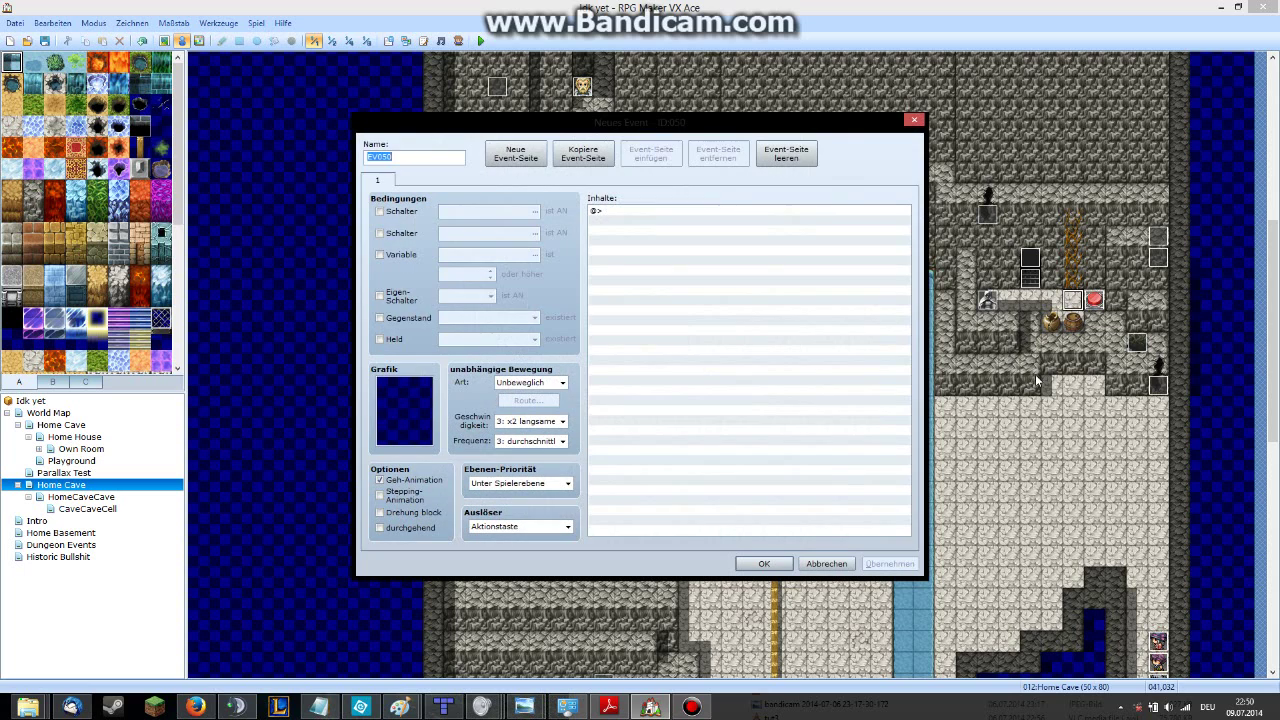
left_click(627, 210)
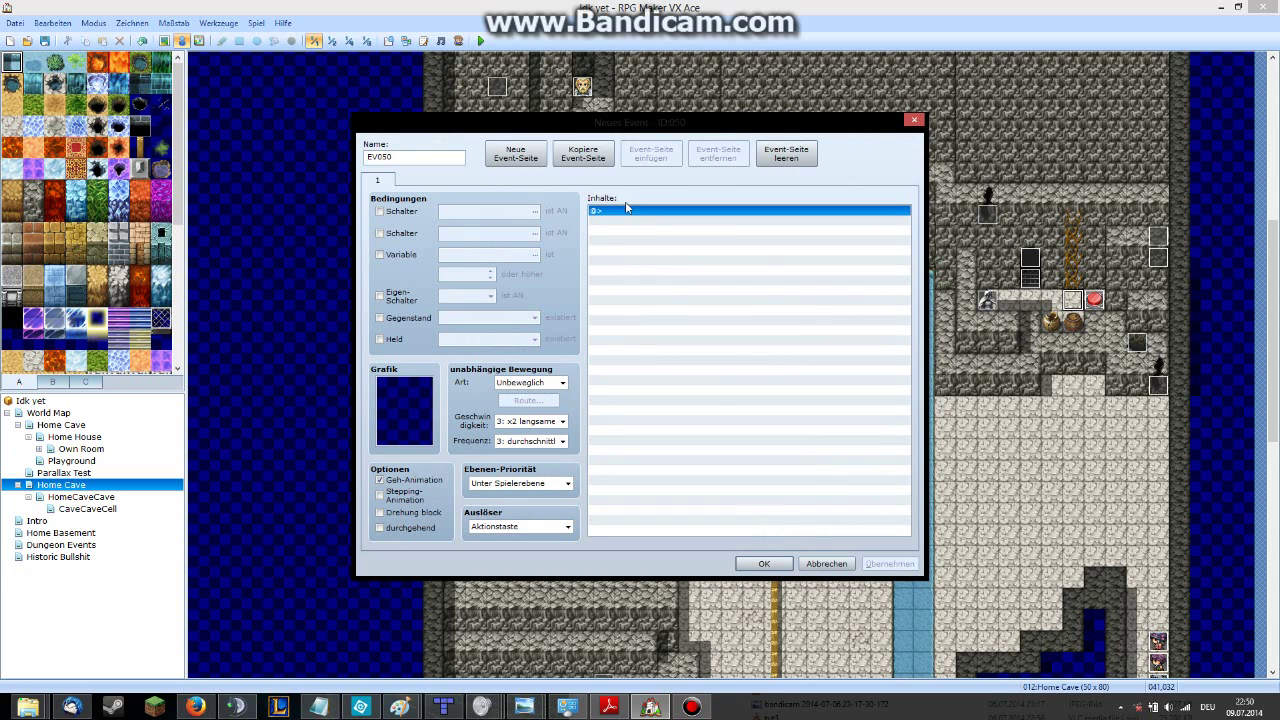
double_click(627, 210)
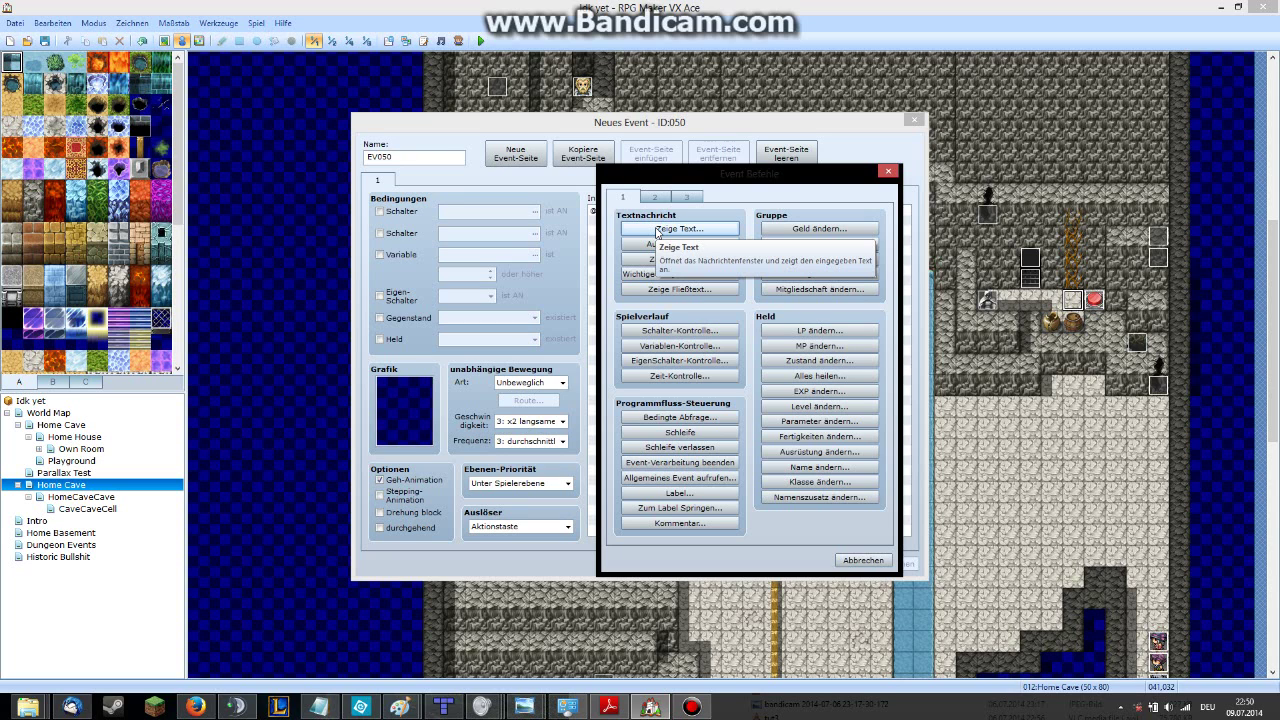
left_click_drag(704, 175, 732, 256)
left_click(745, 310)
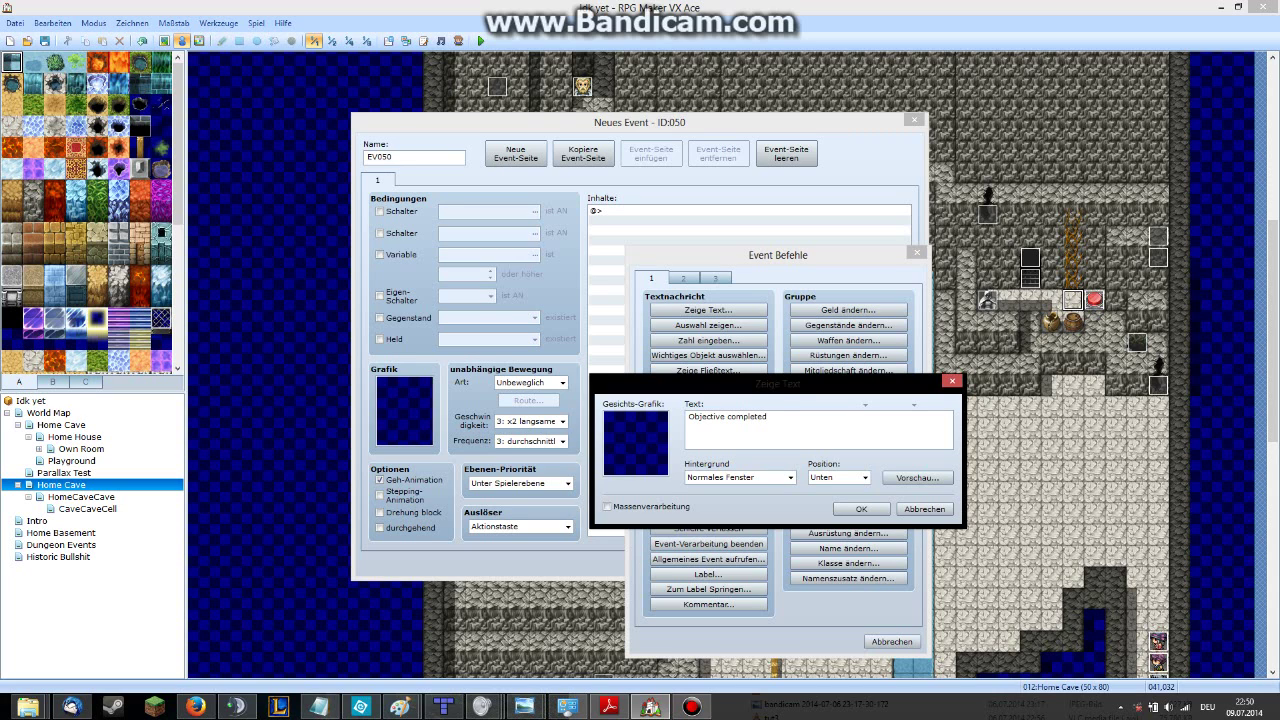
type("!")
left_click(789, 477)
left_click(735, 497)
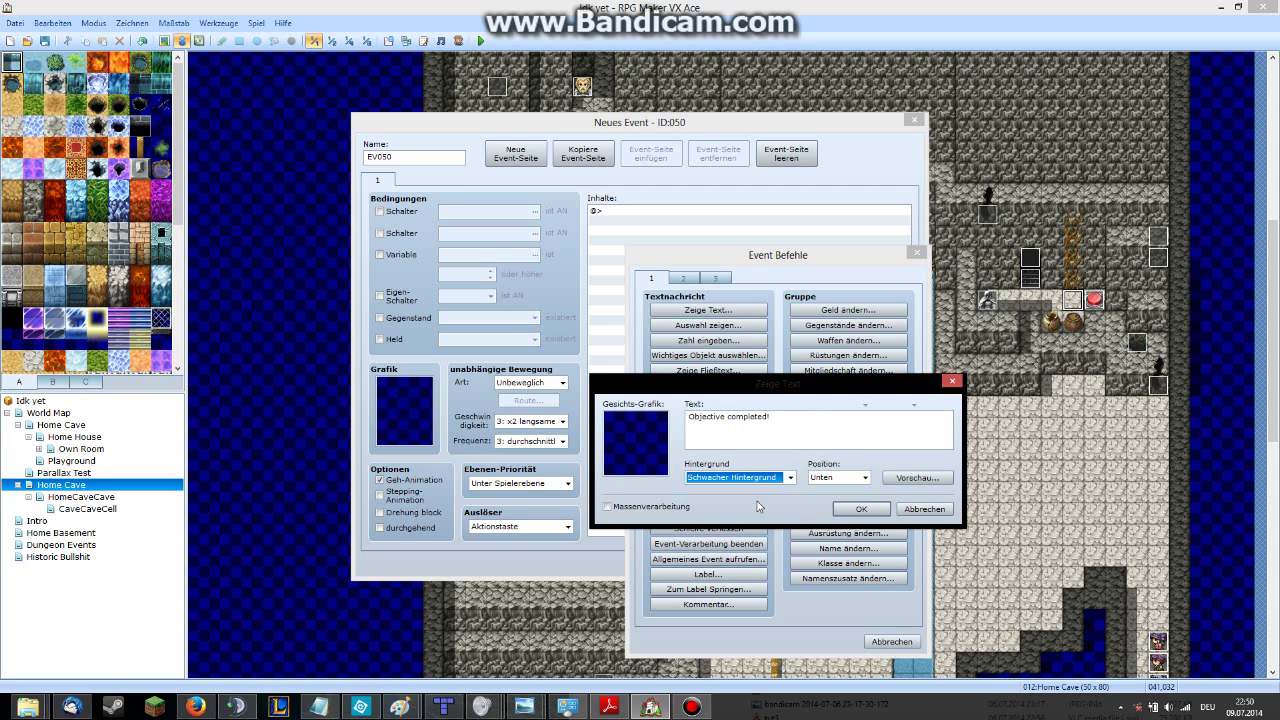
left_click(862, 511)
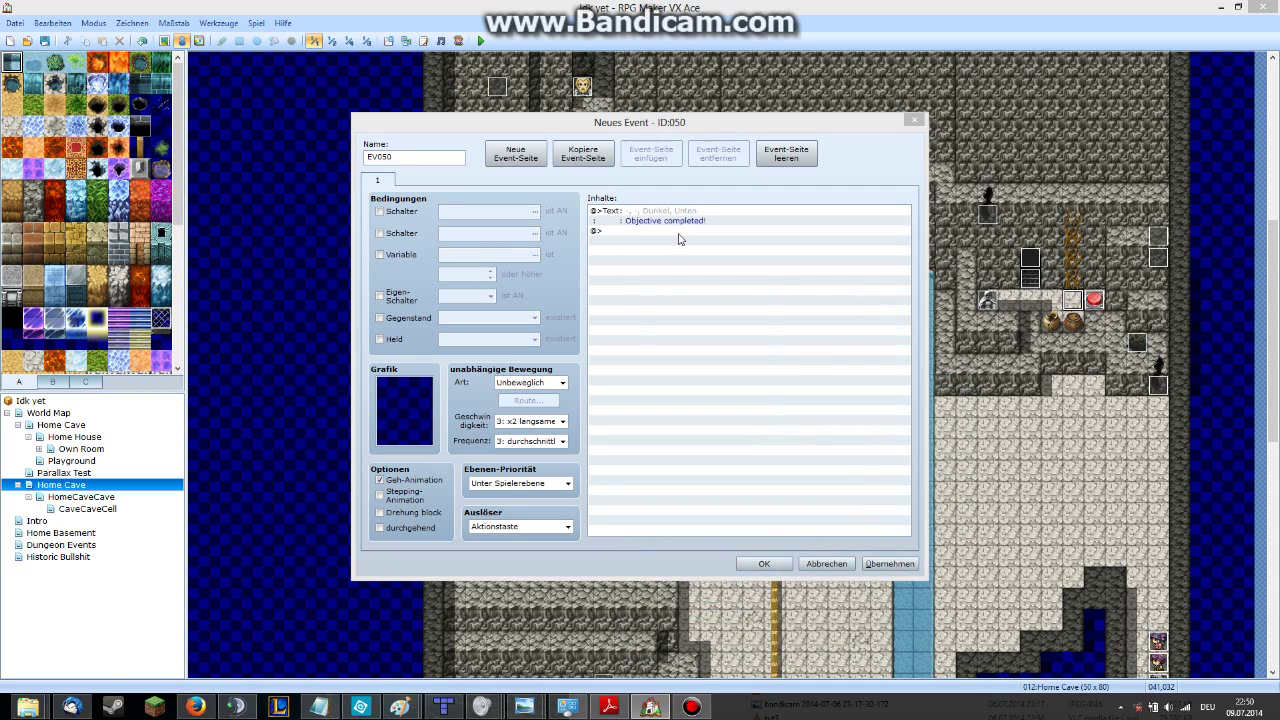
Copy the complete_objective line from the Notepad notes via right-click Copy.
double_click(677, 240)
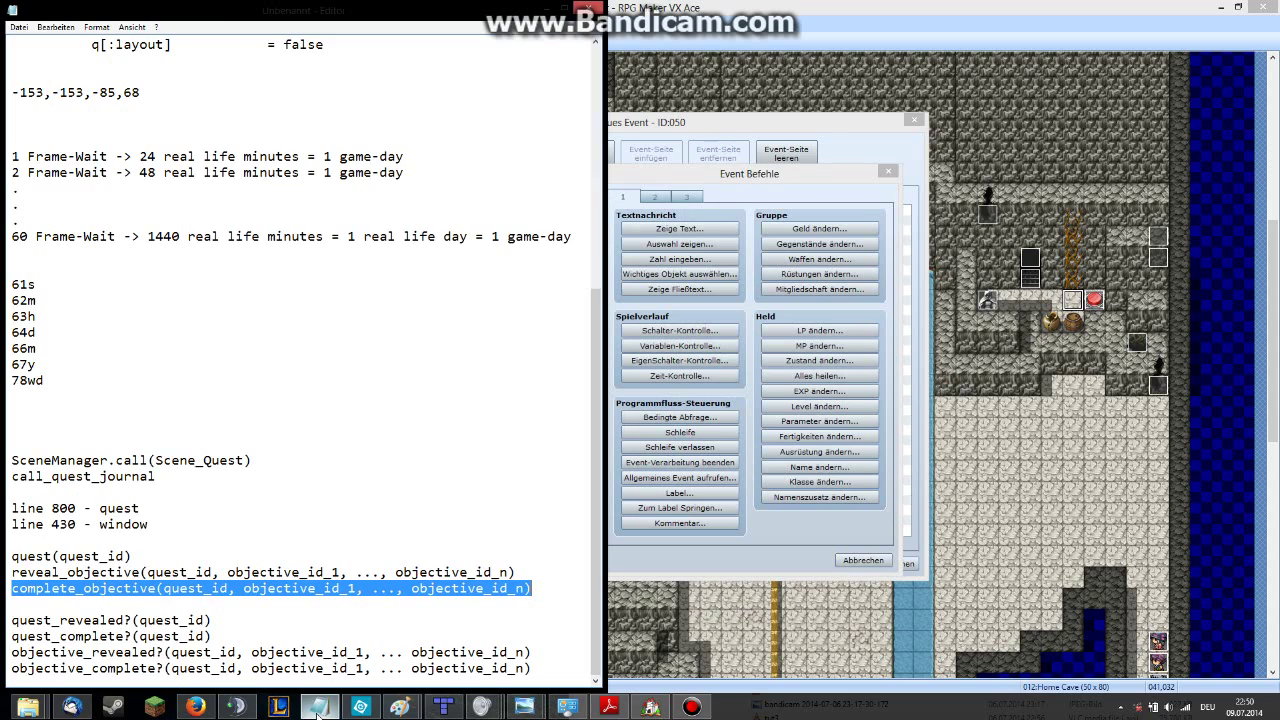
left_click(319, 706)
right_click(112, 600)
left_click(160, 458)
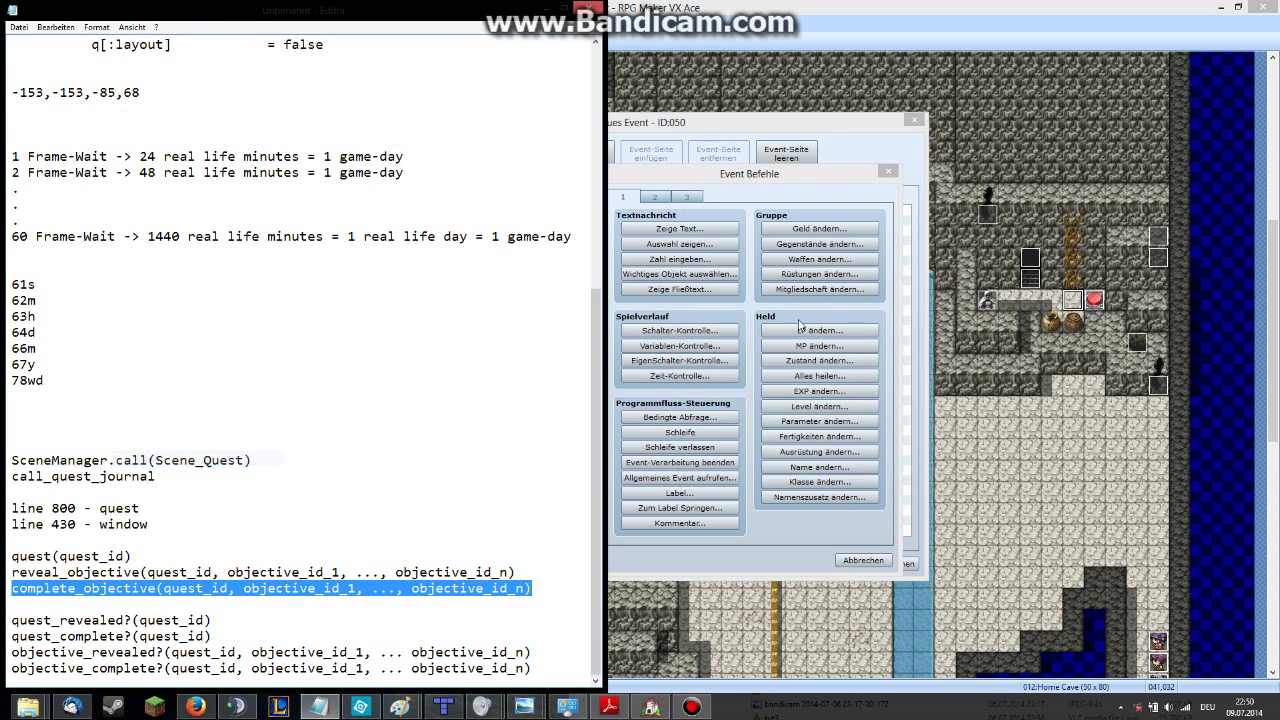
Add a Script command complete_objective(2,0) to EV050 after its 'Objective completed!' message.
left_click(686, 196)
left_click(805, 493)
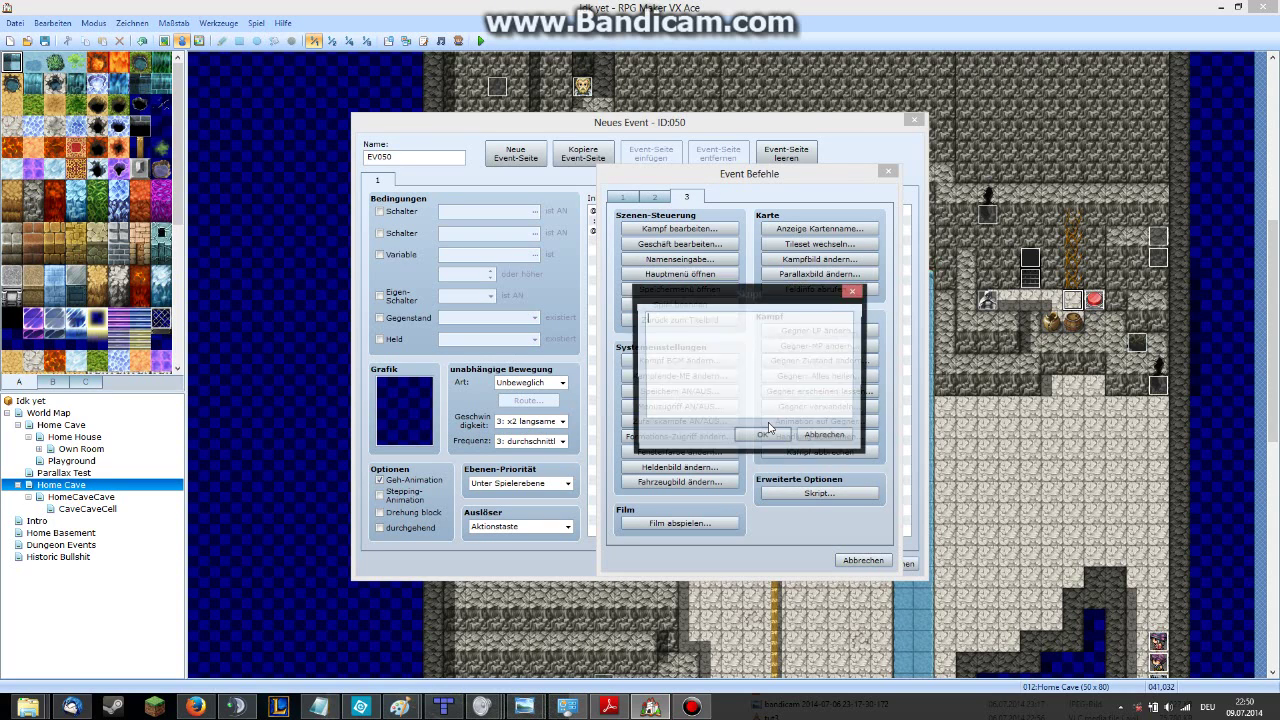
type("complete_objective(quest_id, objective_id_1, ..., objective_id_n)")
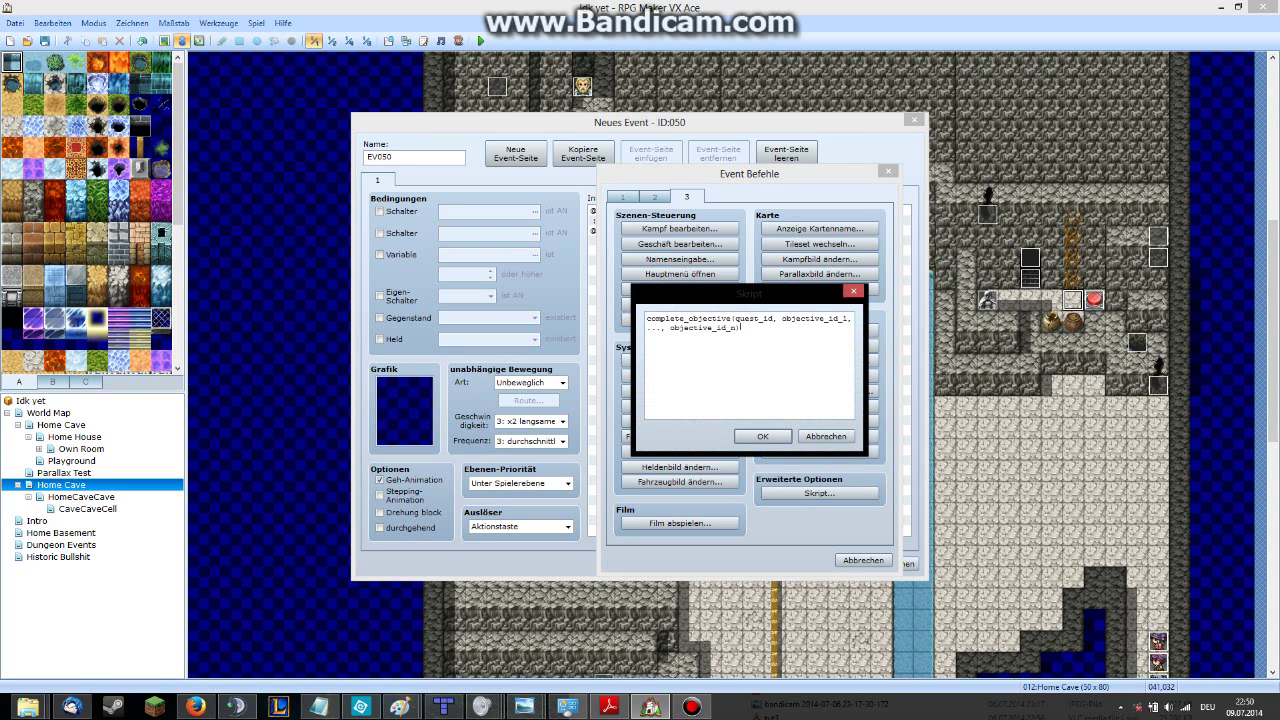
left_click_drag(734, 318, 741, 328)
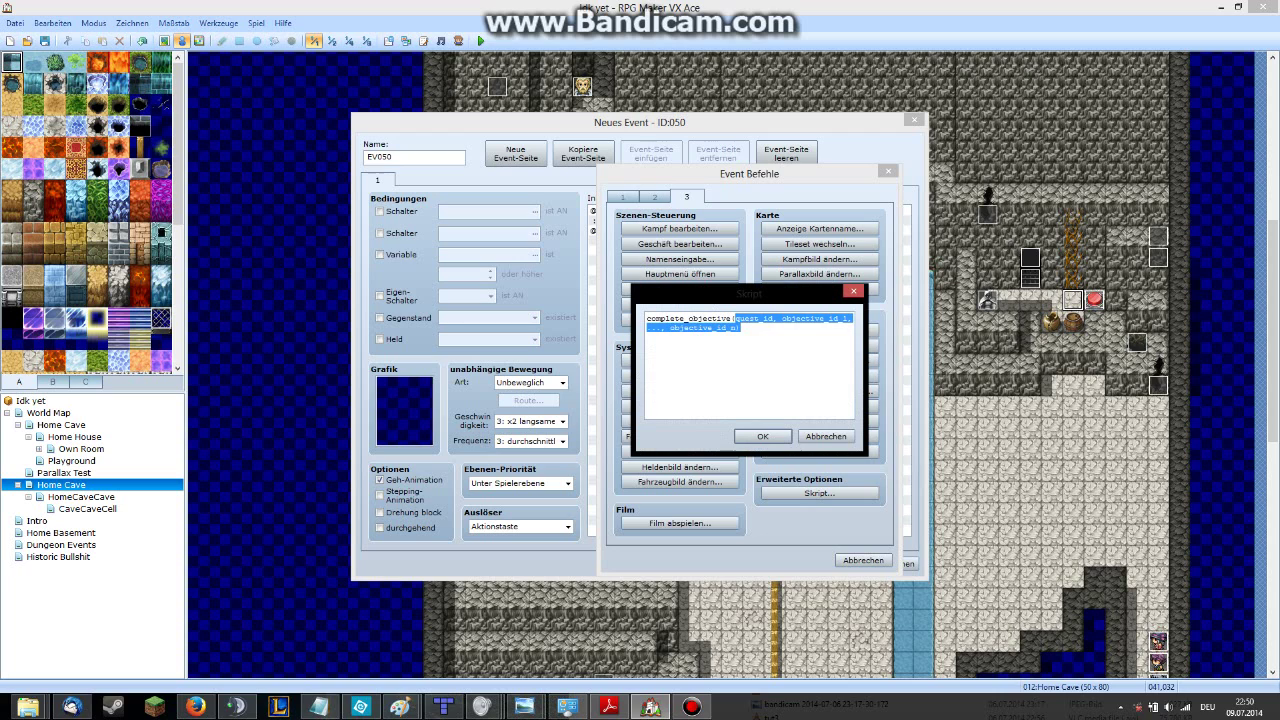
type("2,00")
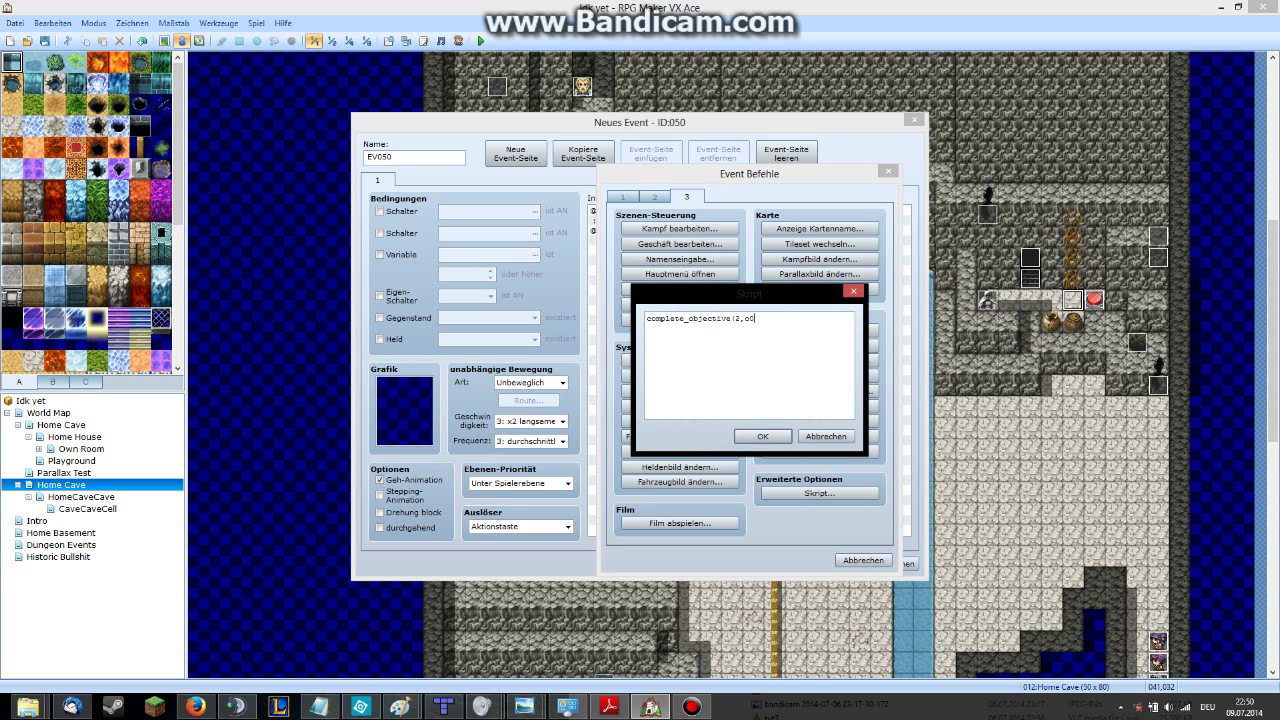
key("BackSpace")
key("BackSpace")
key("BackSpace")
left_click(762, 436)
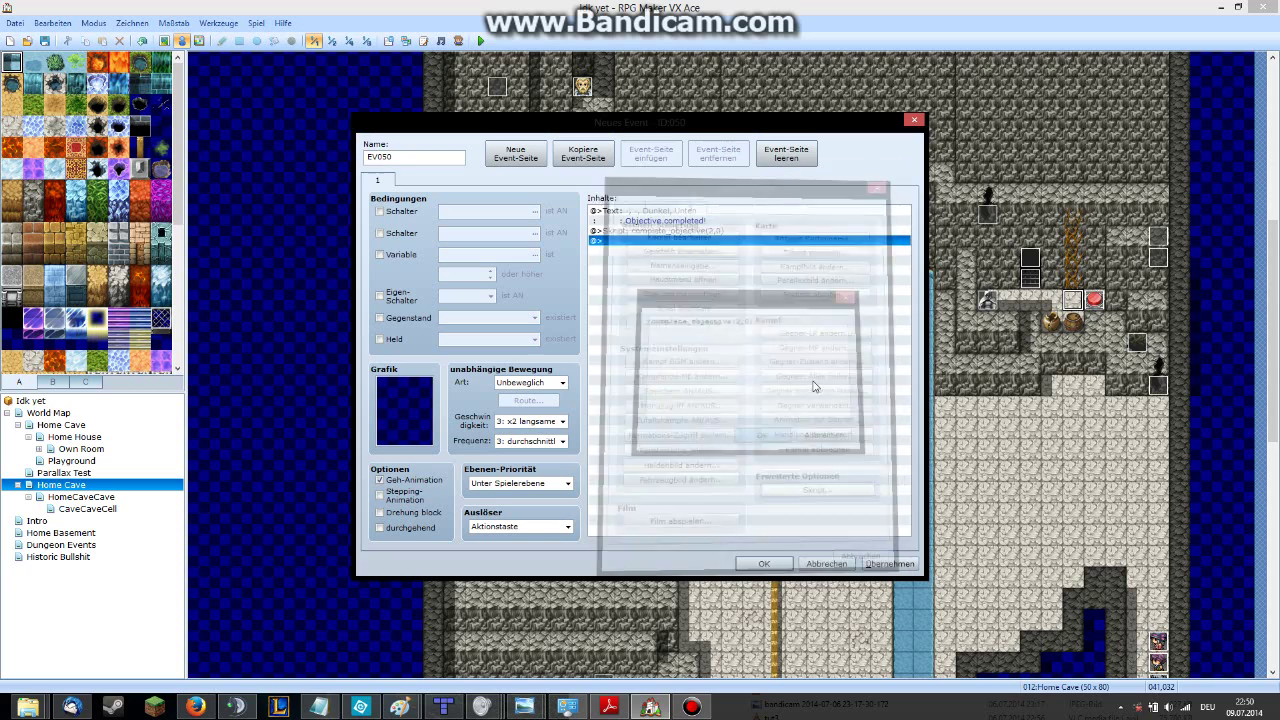
left_click(700, 233)
left_click(706, 212)
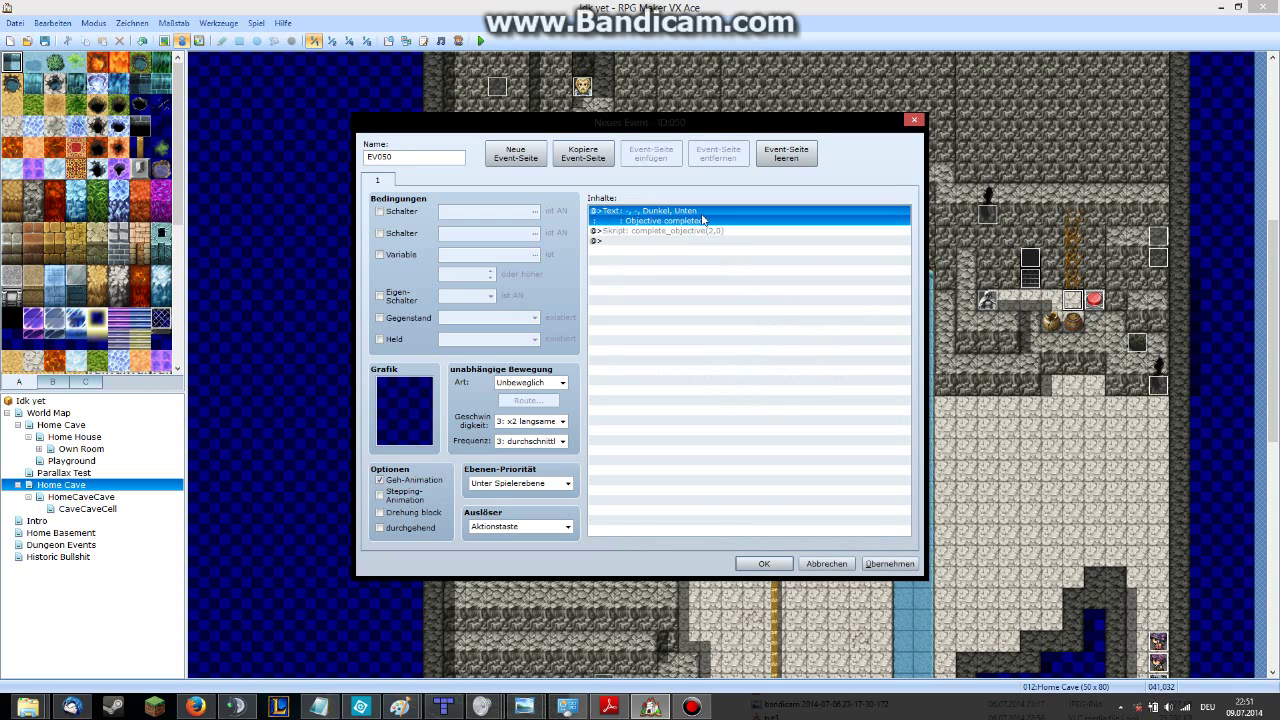
left_click(698, 244)
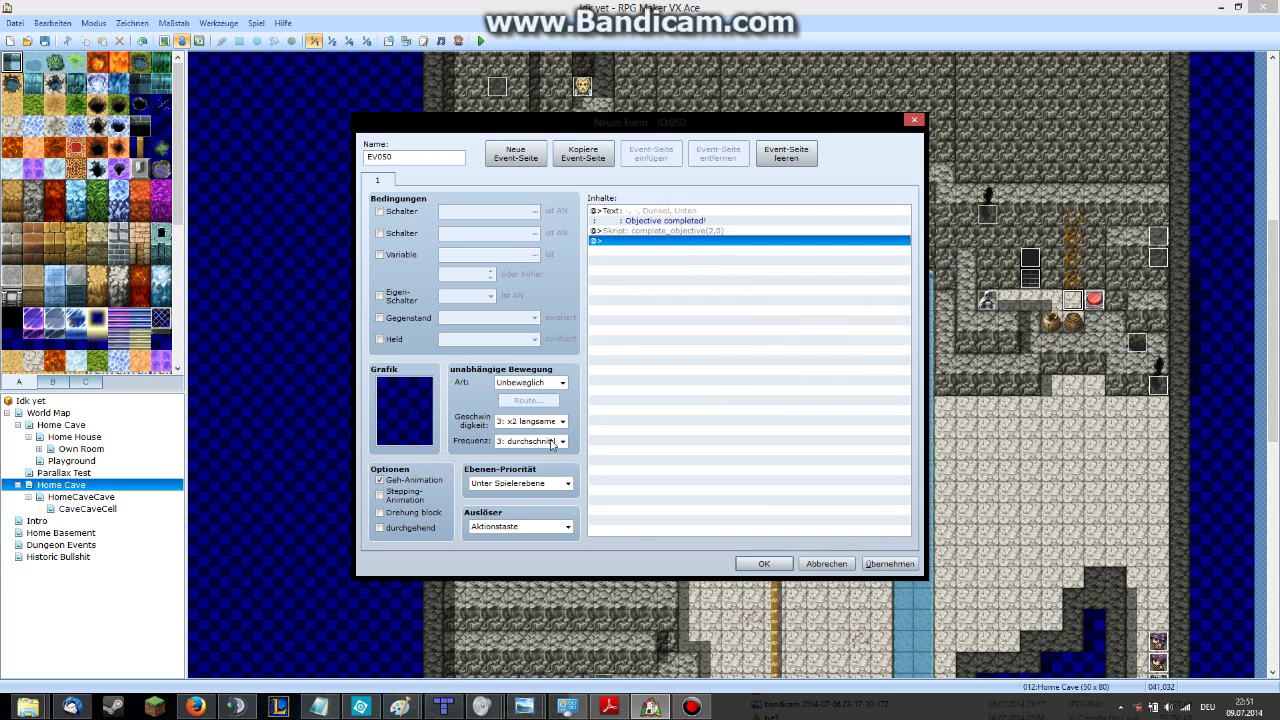
Set EV050's trigger to Event Touch and add a command turning self switch A on.
left_click(545, 528)
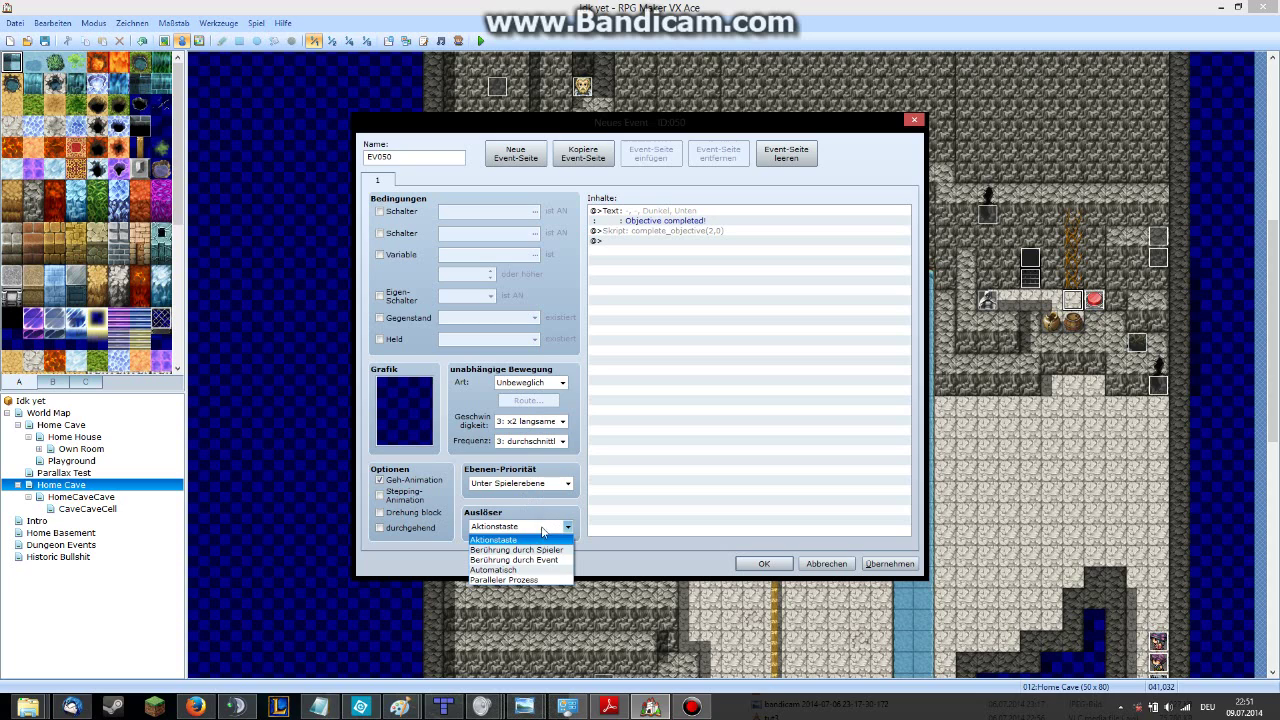
left_click(536, 560)
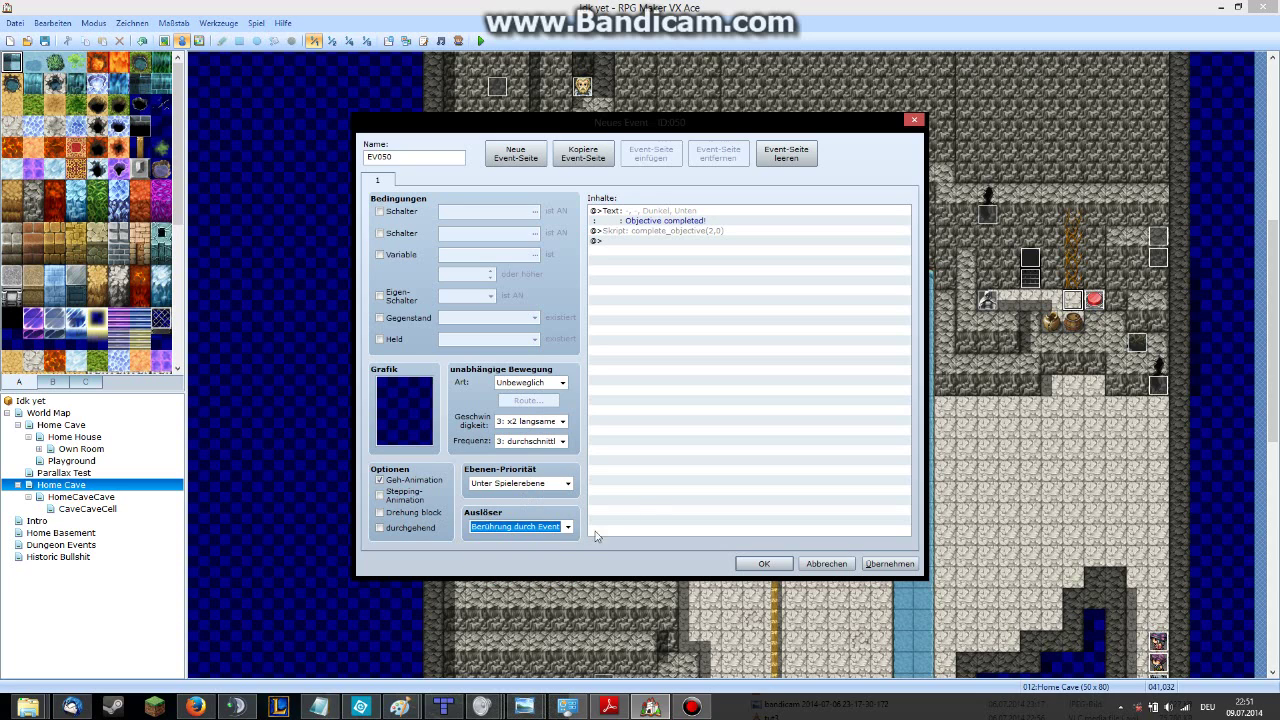
left_click(643, 504)
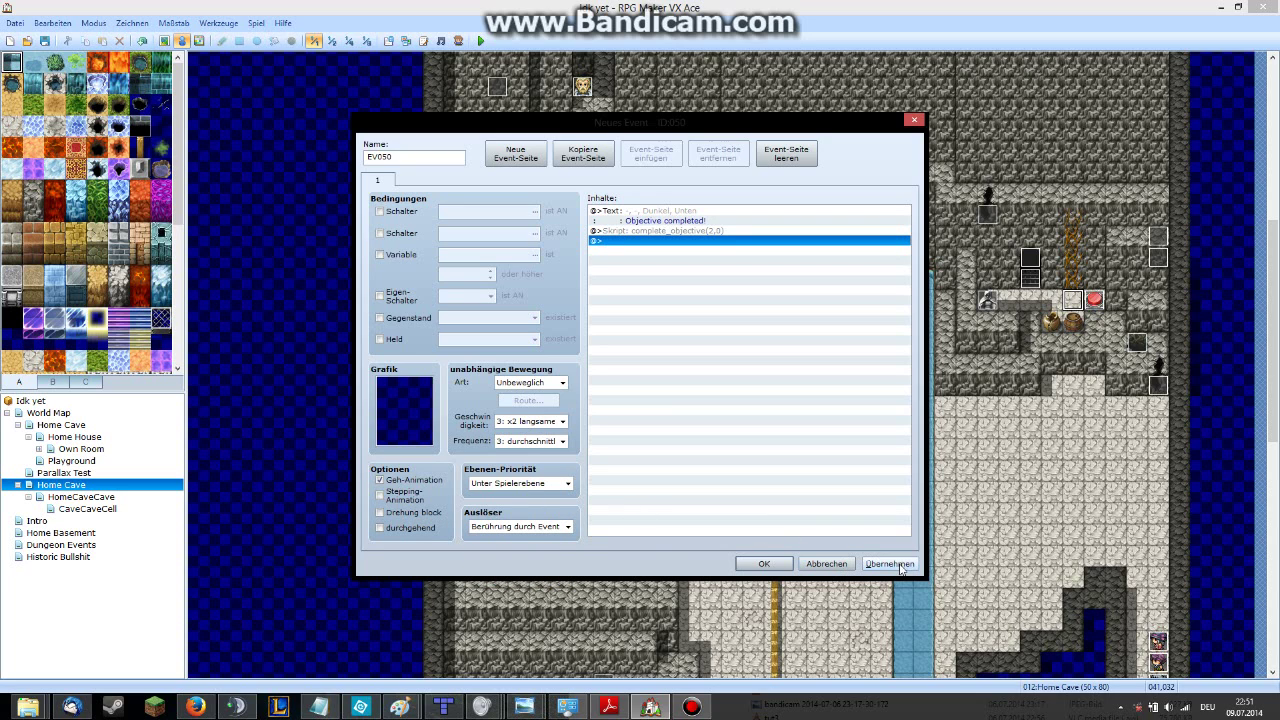
double_click(704, 242)
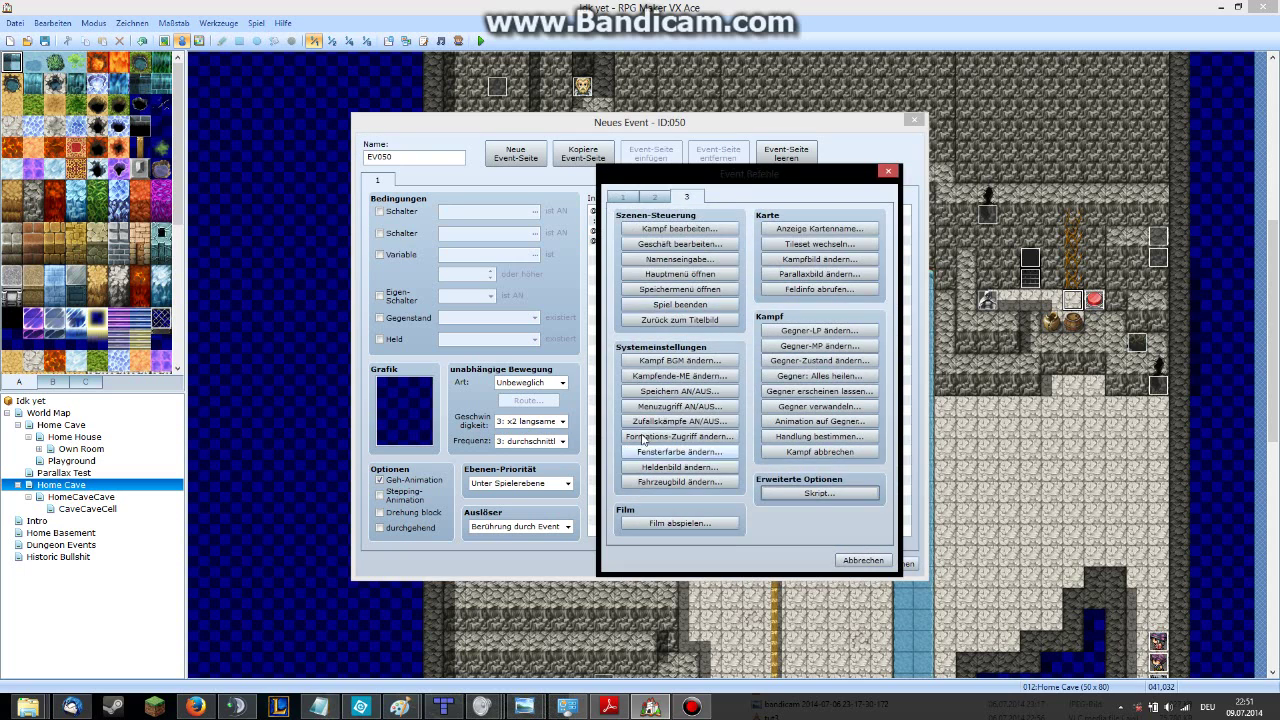
left_click(628, 198)
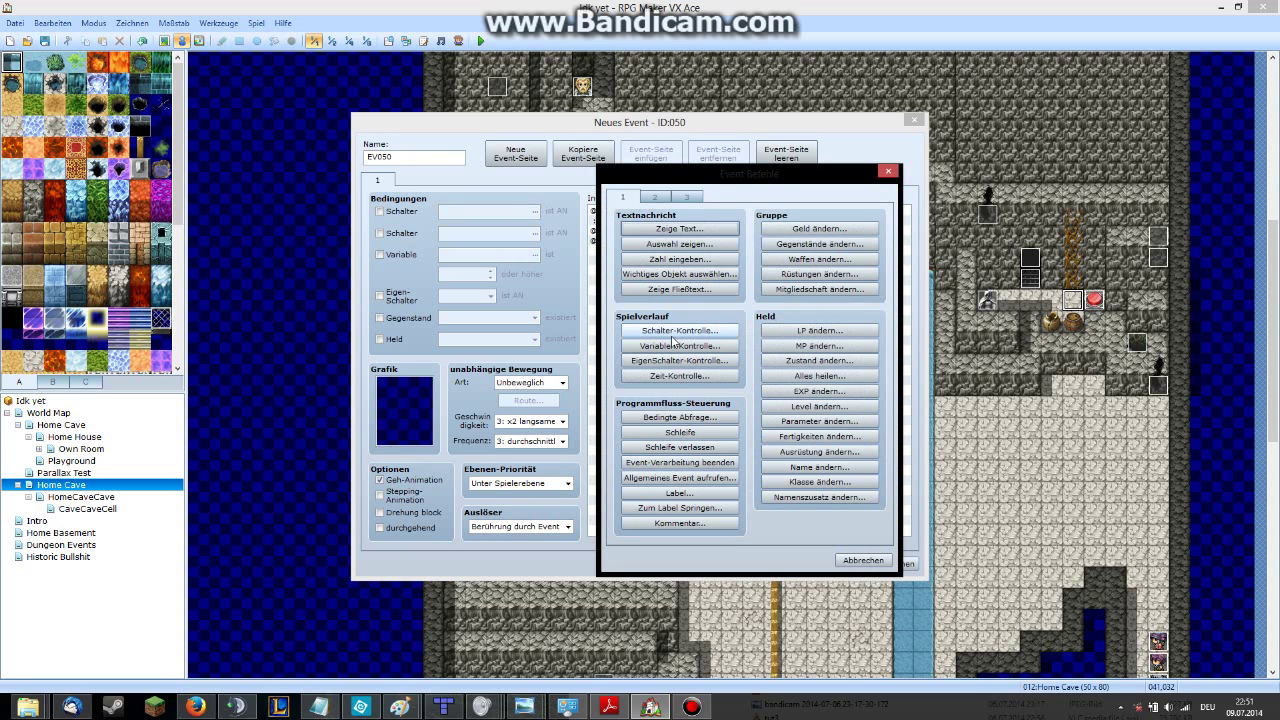
left_click(663, 196)
key("Right")
key("Left")
key("Right")
left_click(638, 201)
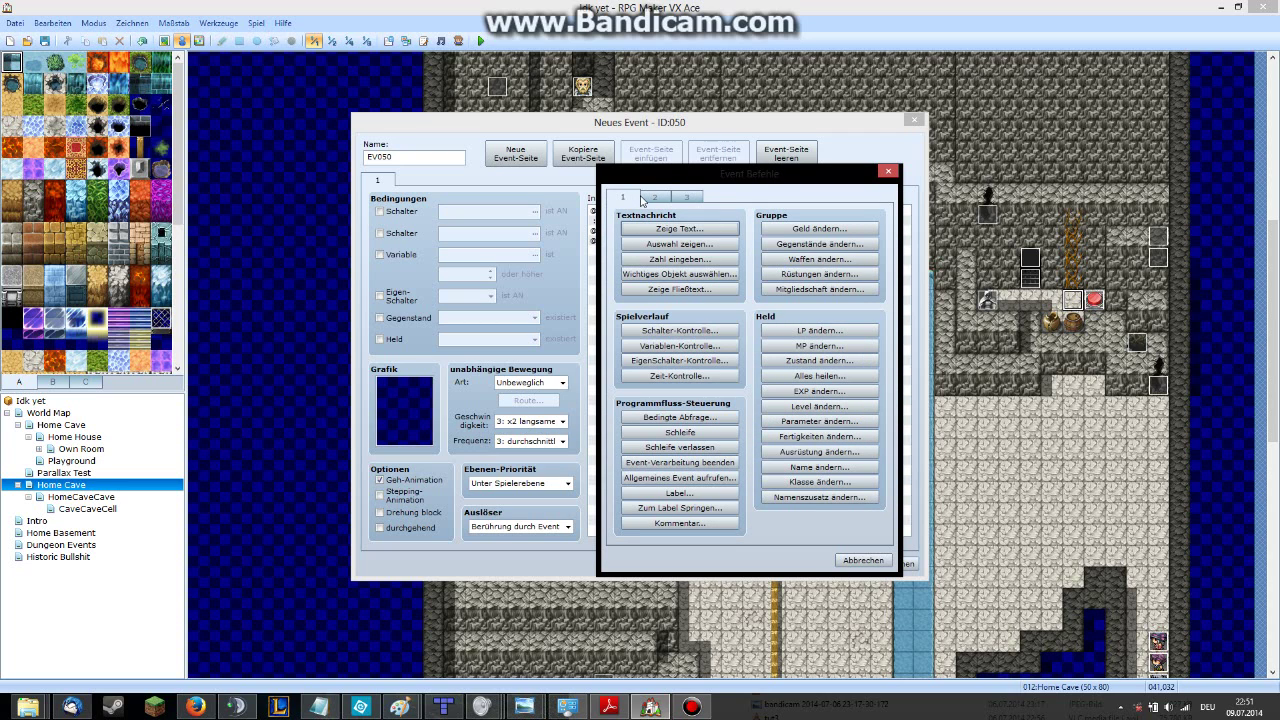
left_click(680, 360)
key("Return")
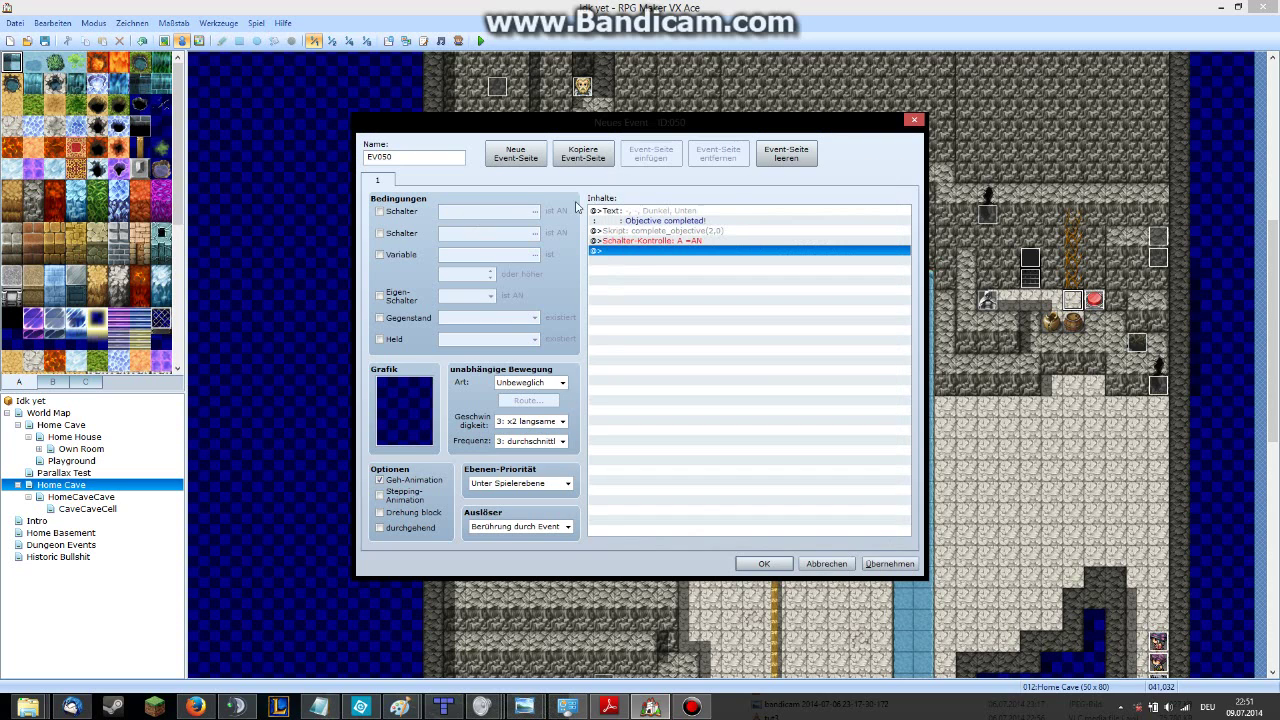
Add a second EV050 page conditioned on self switch A and save the event.
left_click(515, 153)
left_click(379, 295)
left_click(889, 564)
left_click(785, 566)
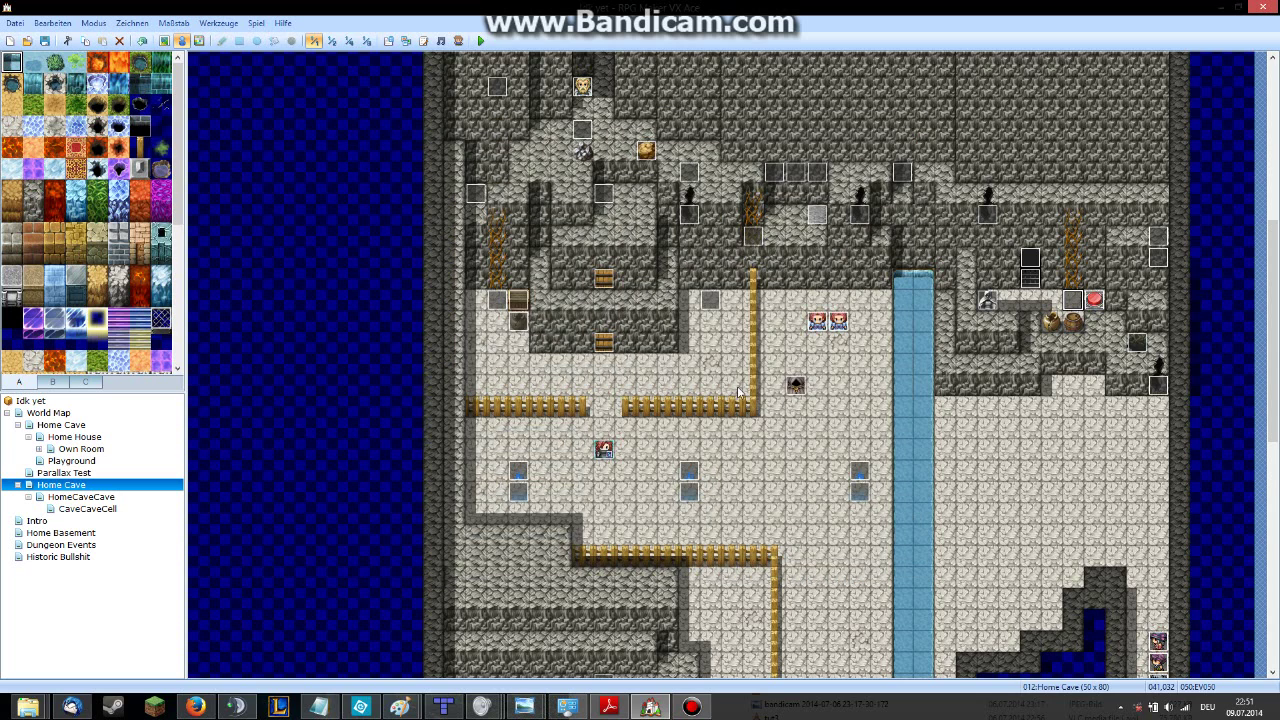
Make EV049's second page require self switch A and save the event.
double_click(796, 386)
left_click(410, 181)
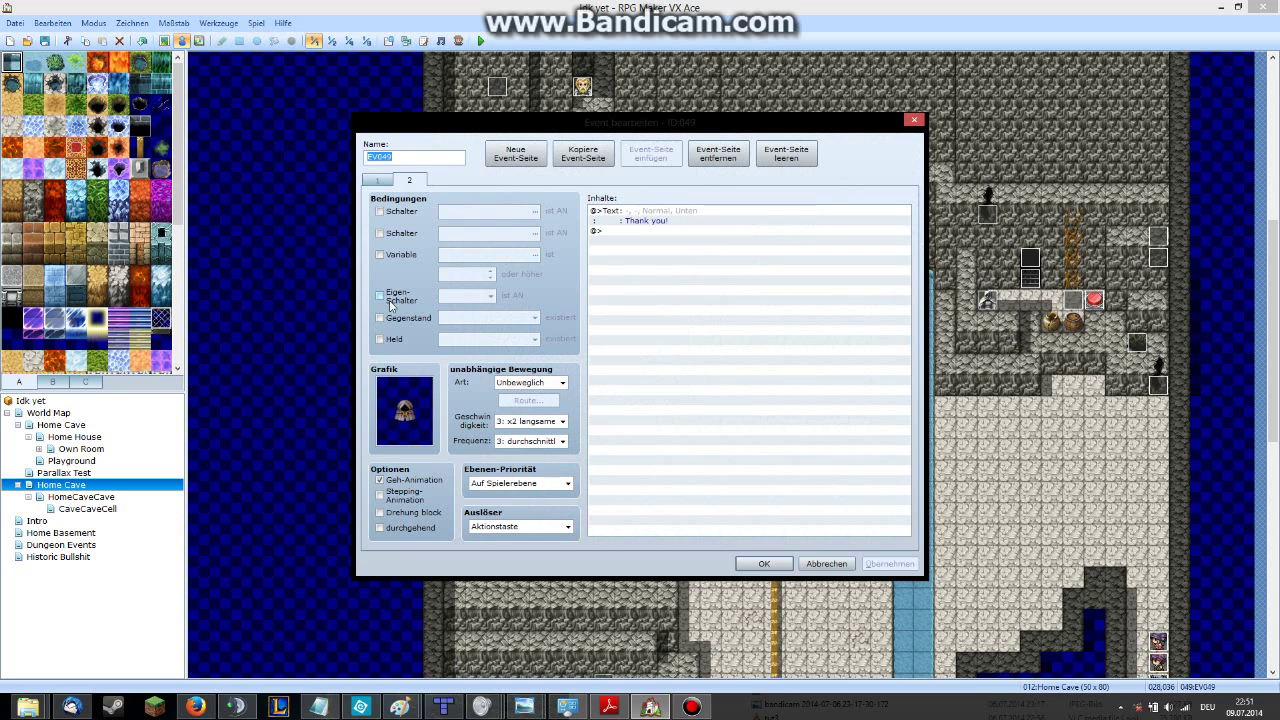
left_click(389, 298)
left_click(387, 181)
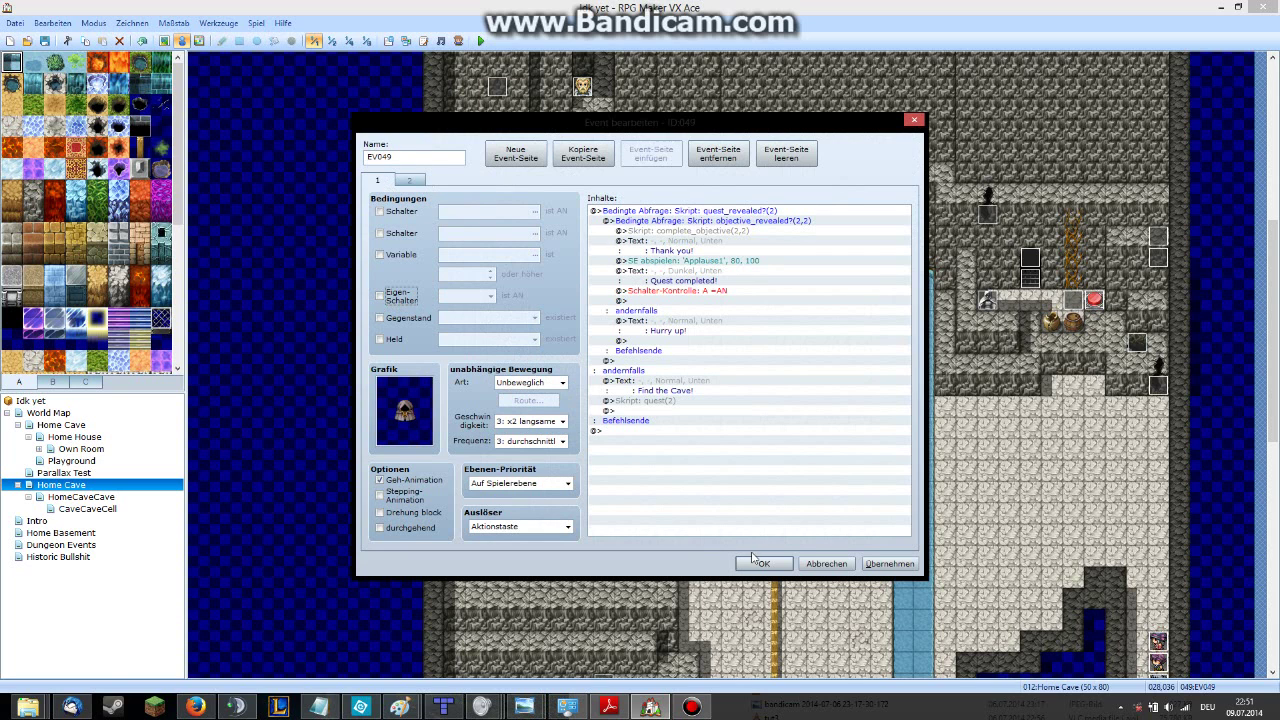
left_click(887, 566)
left_click(764, 564)
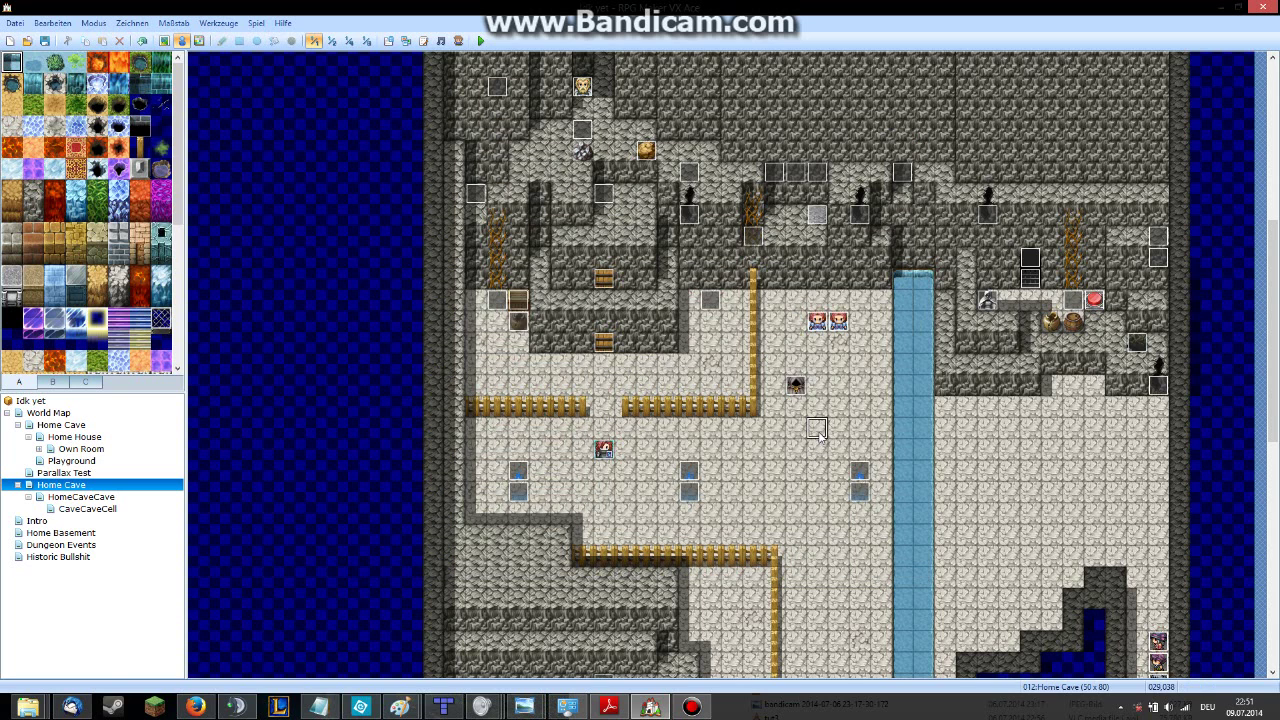
Review the quest objectives in the Questjournal script, then select the CaveCaveCell map.
left_click(83, 502)
left_click(88, 489)
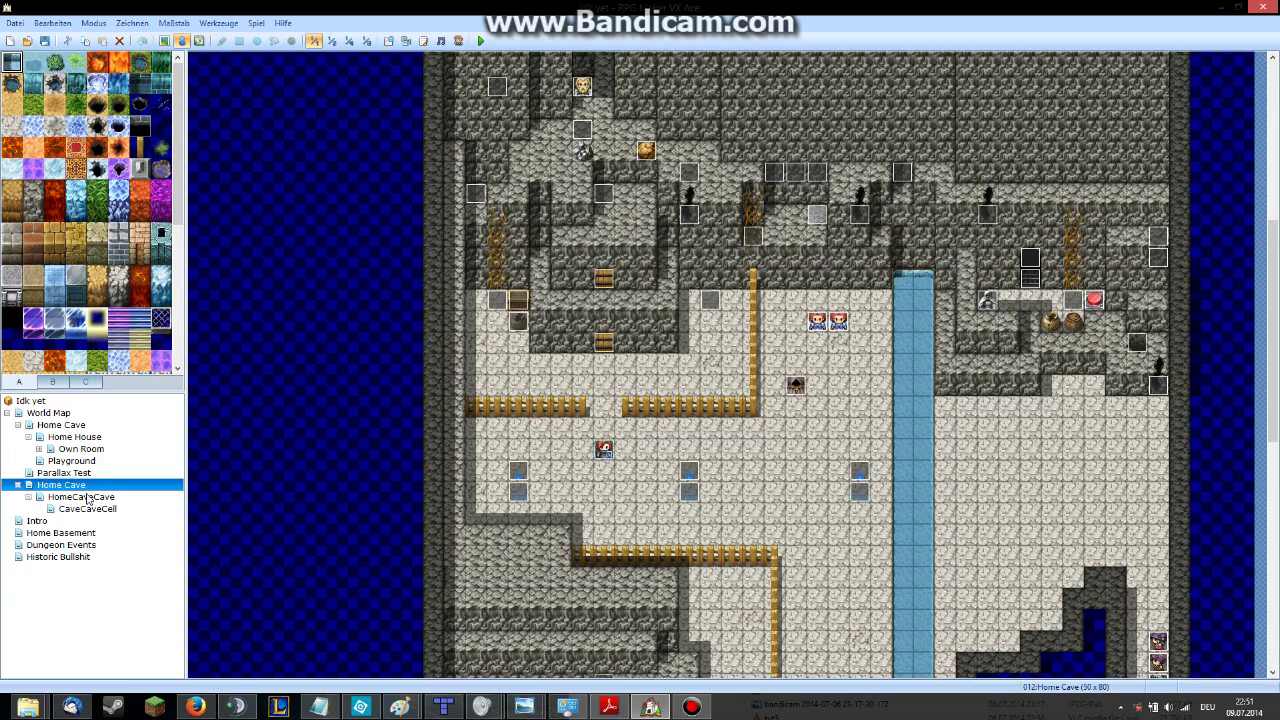
left_click(424, 40)
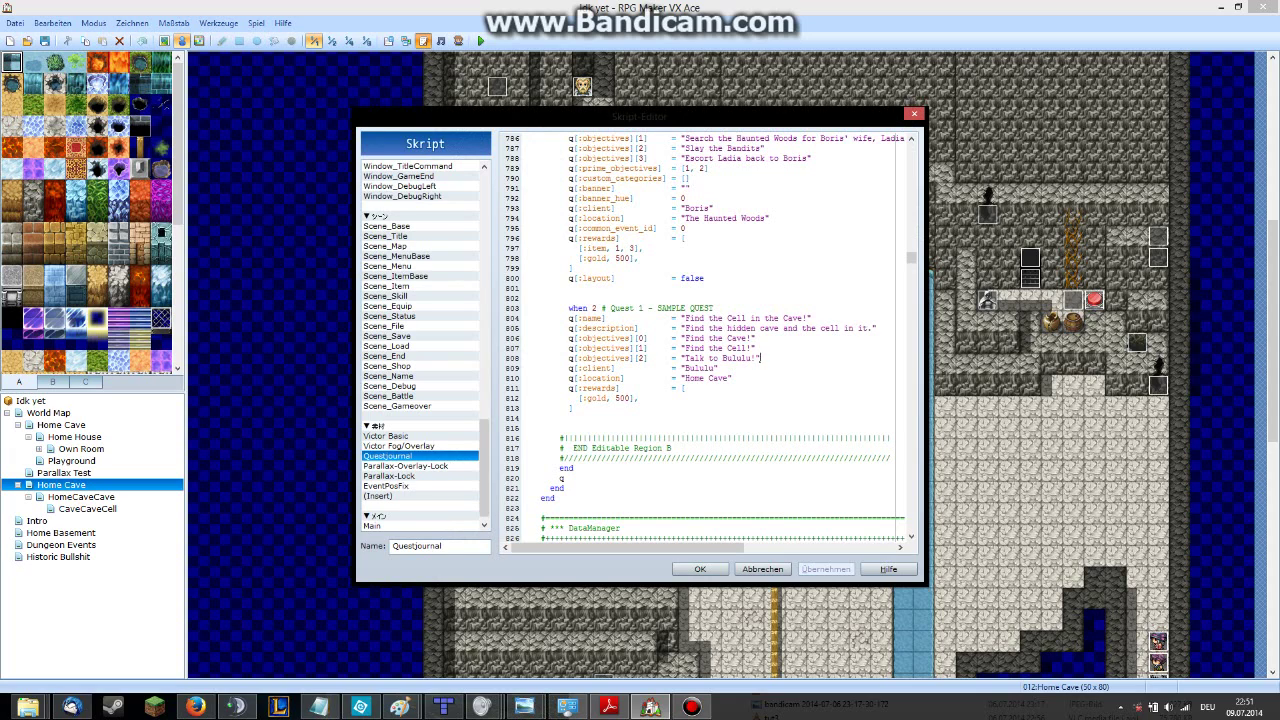
left_click_drag(761, 358, 757, 347)
left_click(918, 116)
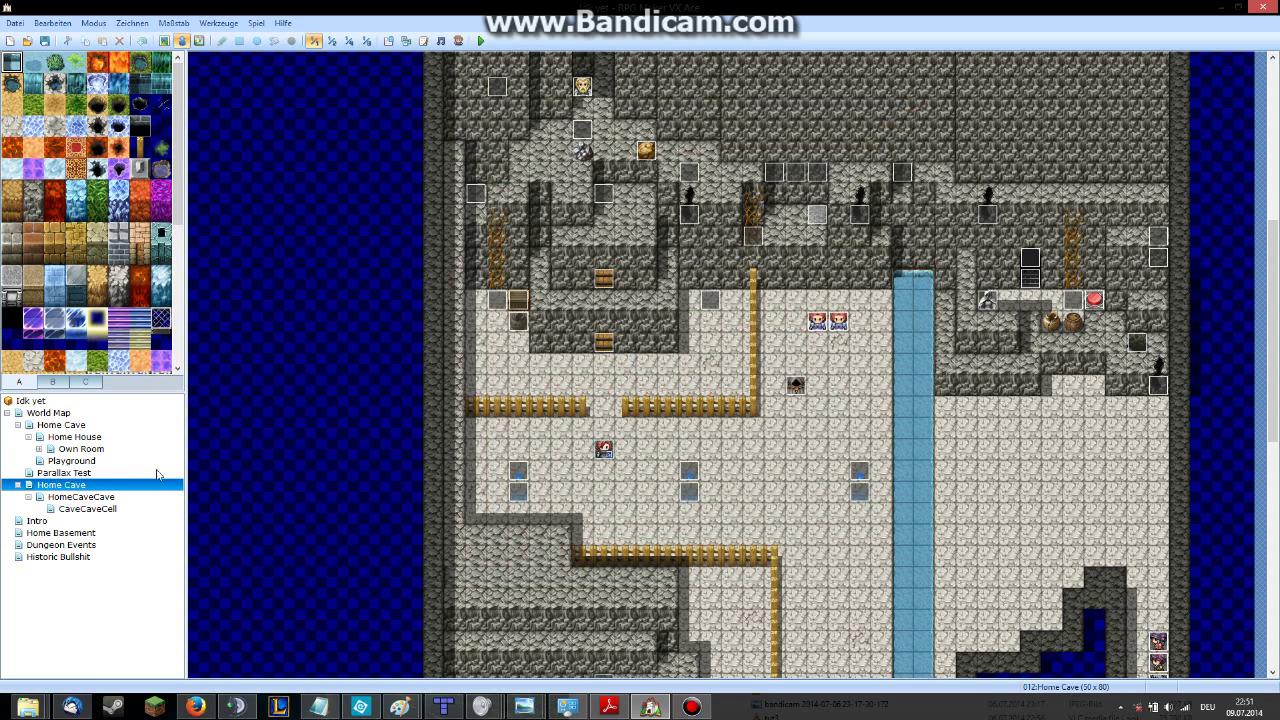
left_click(118, 508)
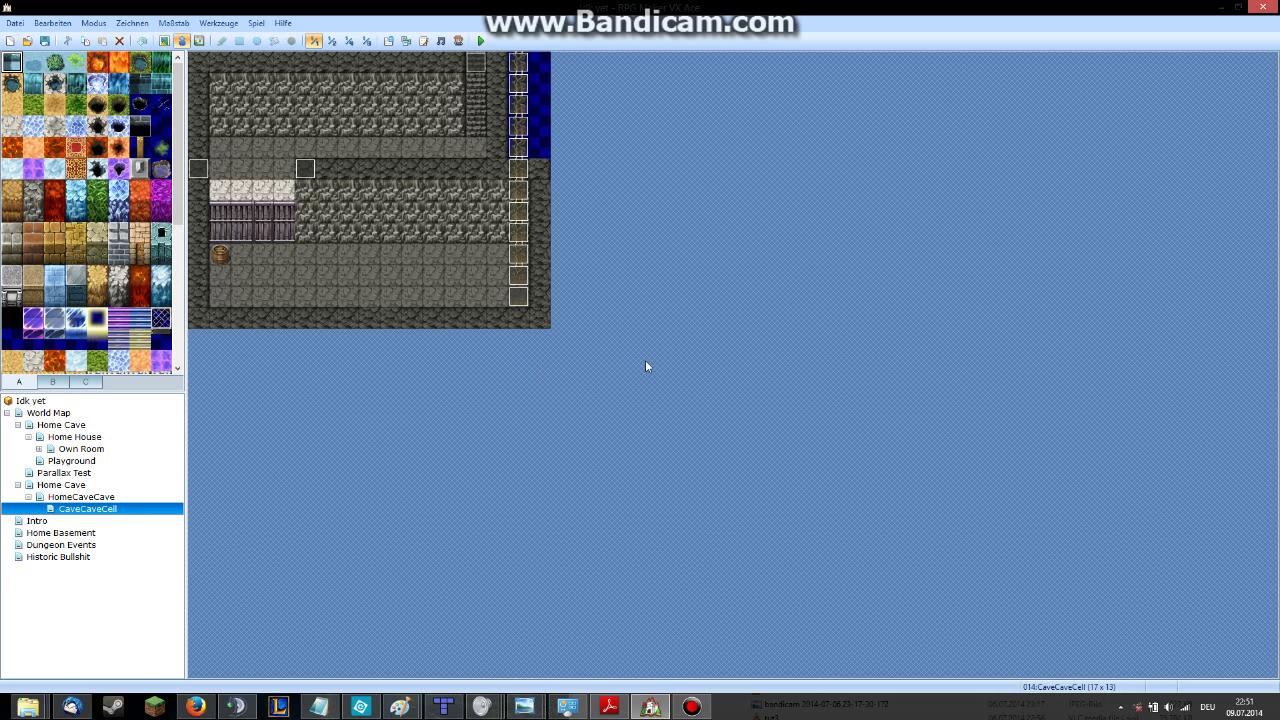
Open teleport event EV002 on HomeCaveCave and select the empty line after its teleport.
left_click(80, 497)
scroll(730, 640, "down", 1)
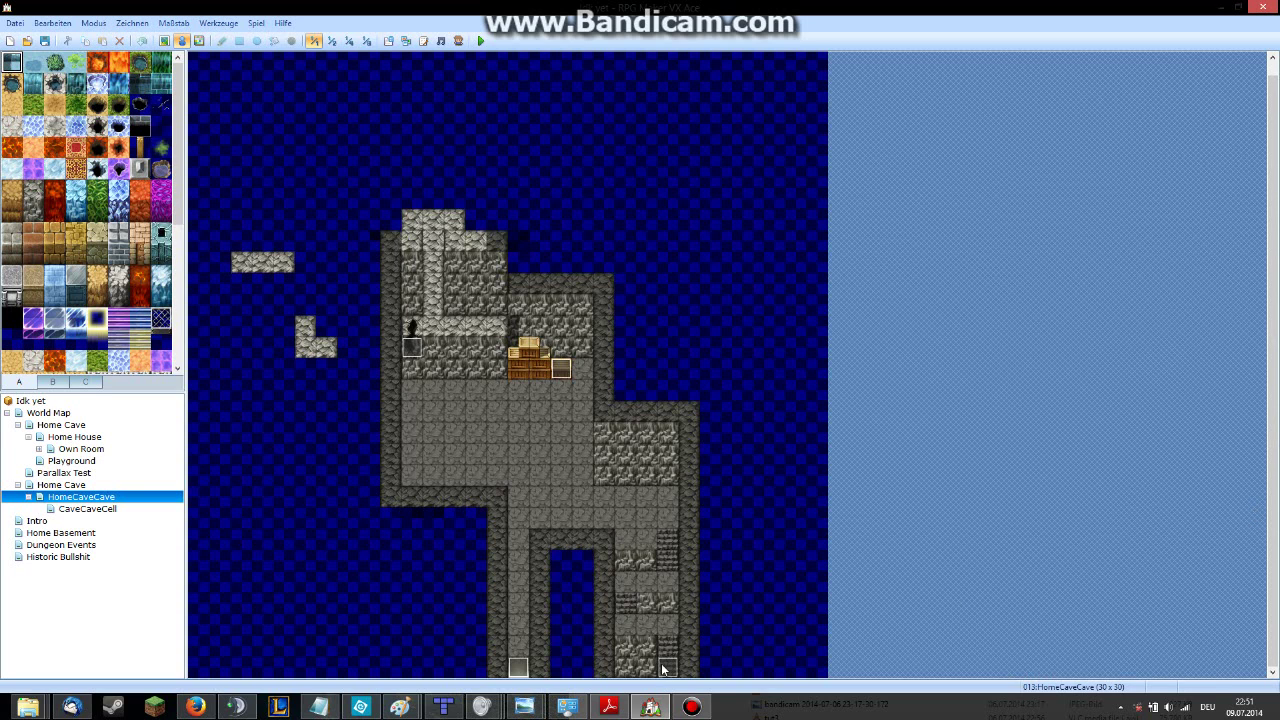
double_click(662, 670)
left_click_drag(508, 133, 535, 141)
left_click(686, 236)
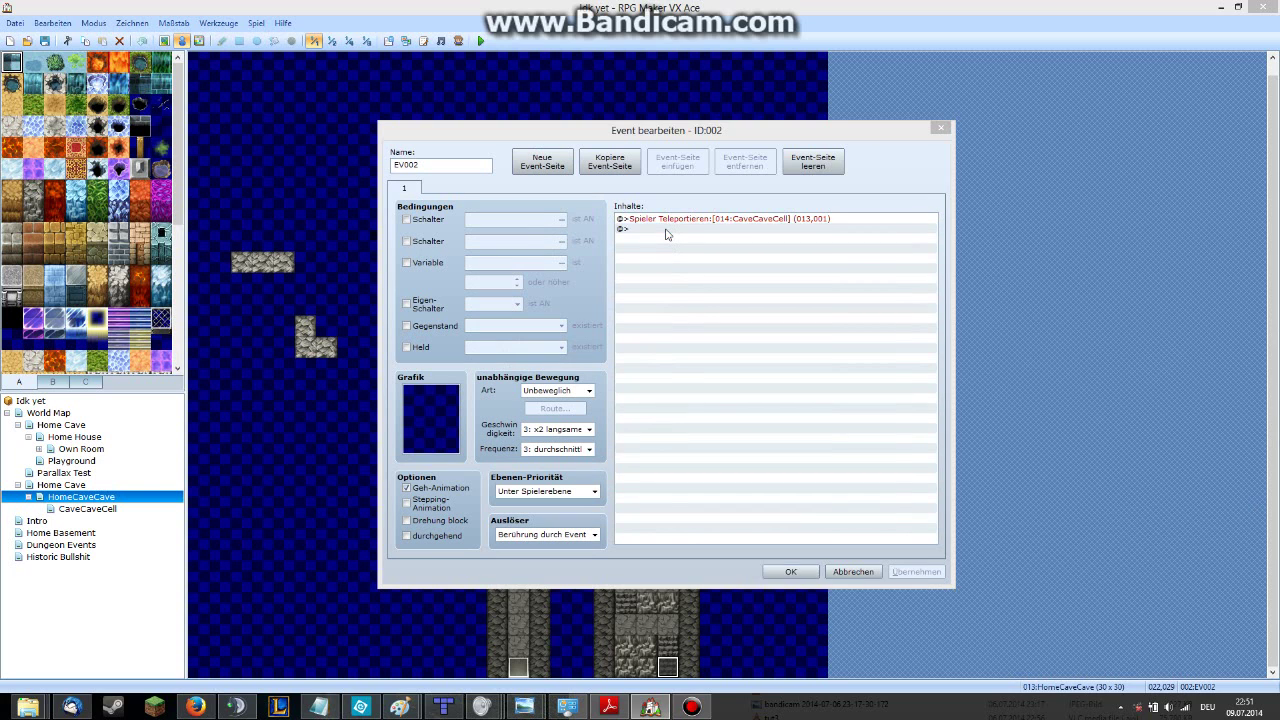
Add a Script command complete_objective(2,1) directly after EV002's teleport command.
double_click(666, 231)
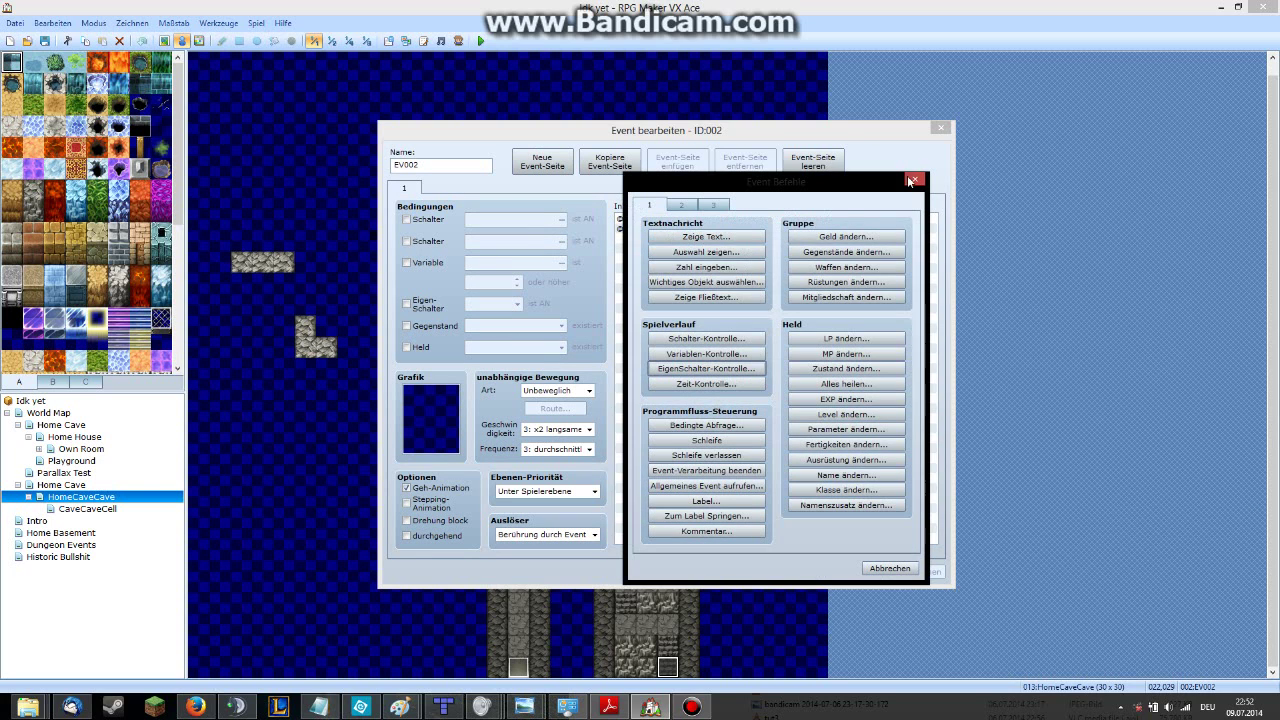
left_click(913, 178)
double_click(681, 237)
left_click(715, 204)
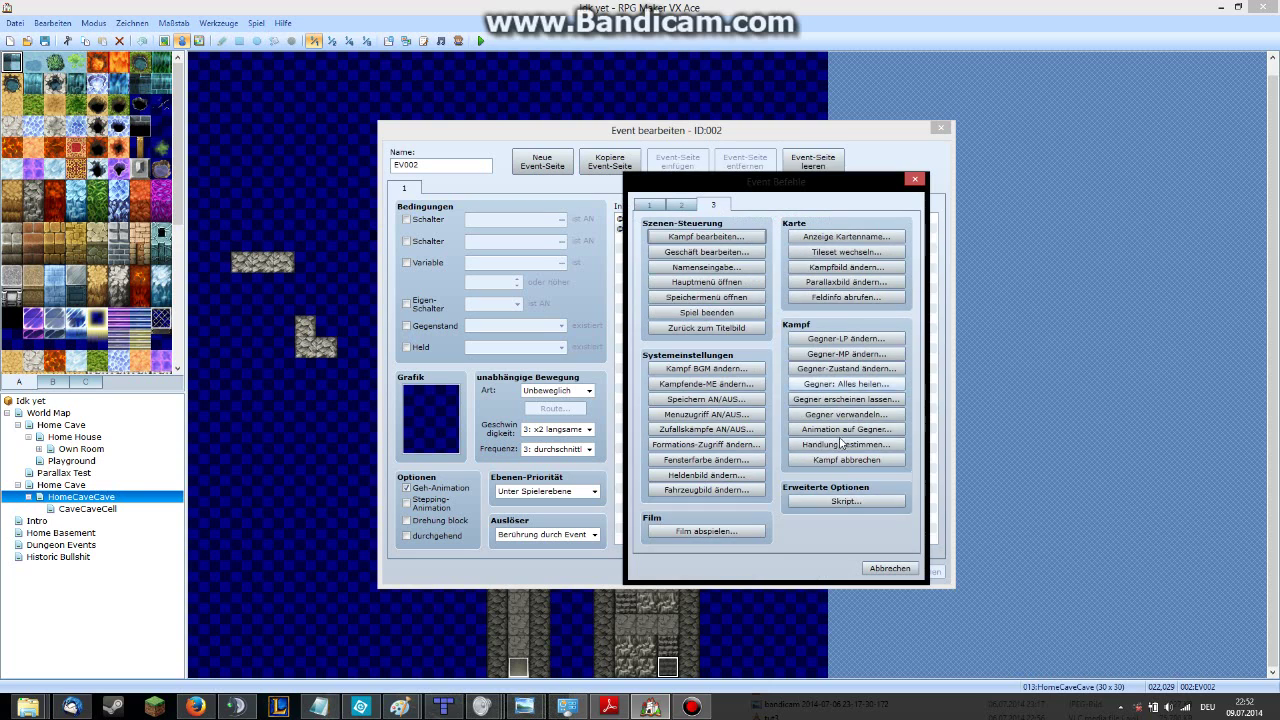
left_click(846, 501)
type("complete_objective(quest_id, objective_id_1, ..., objective_id_n)")
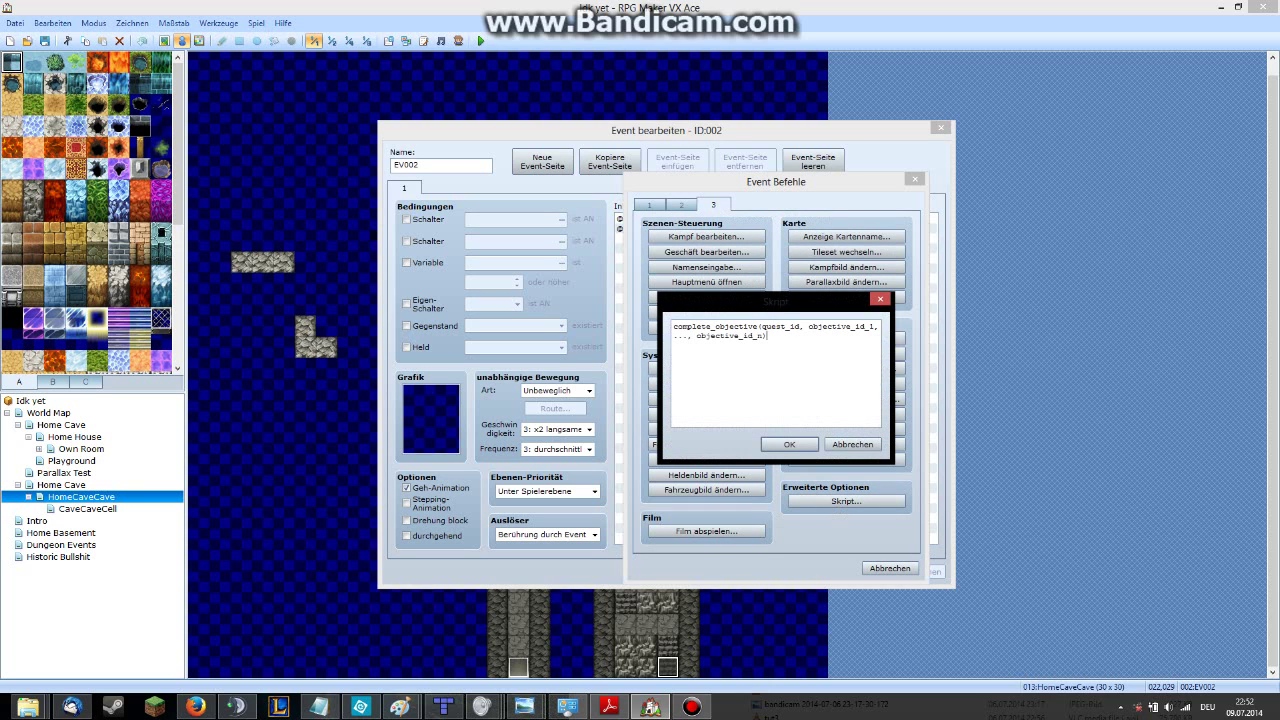
left_click_drag(762, 327, 767, 336)
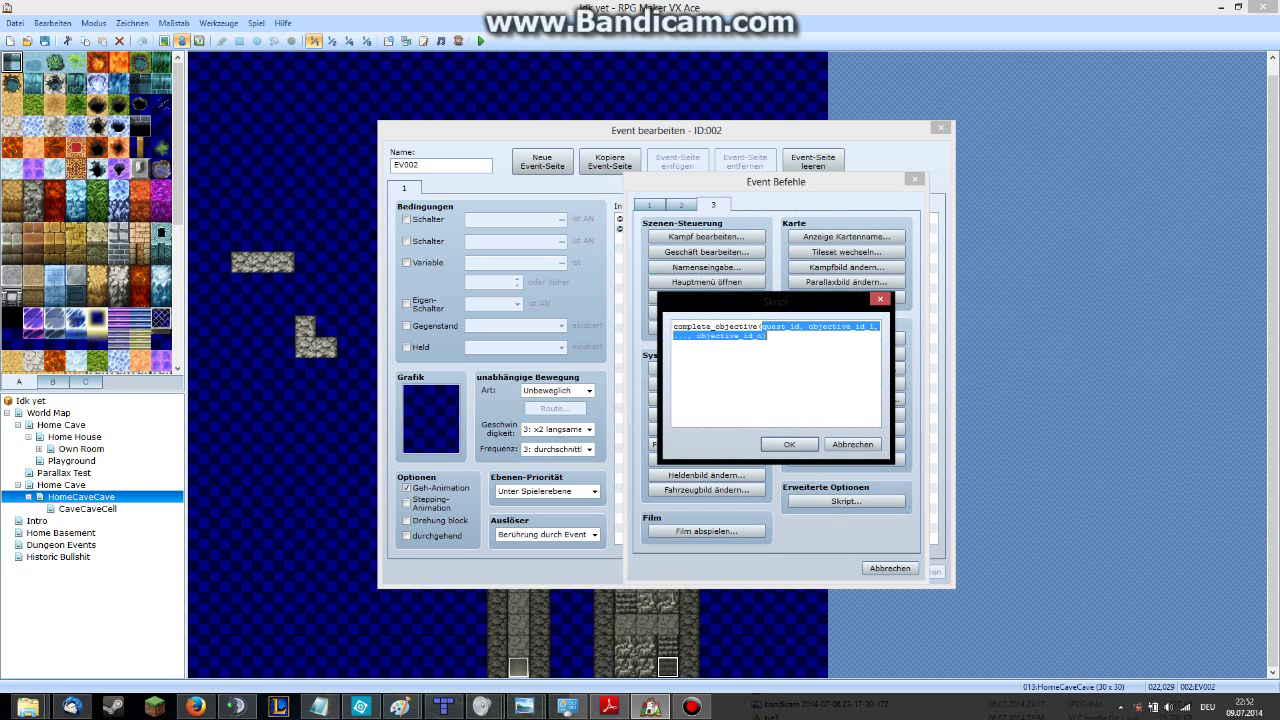
type("2,1")
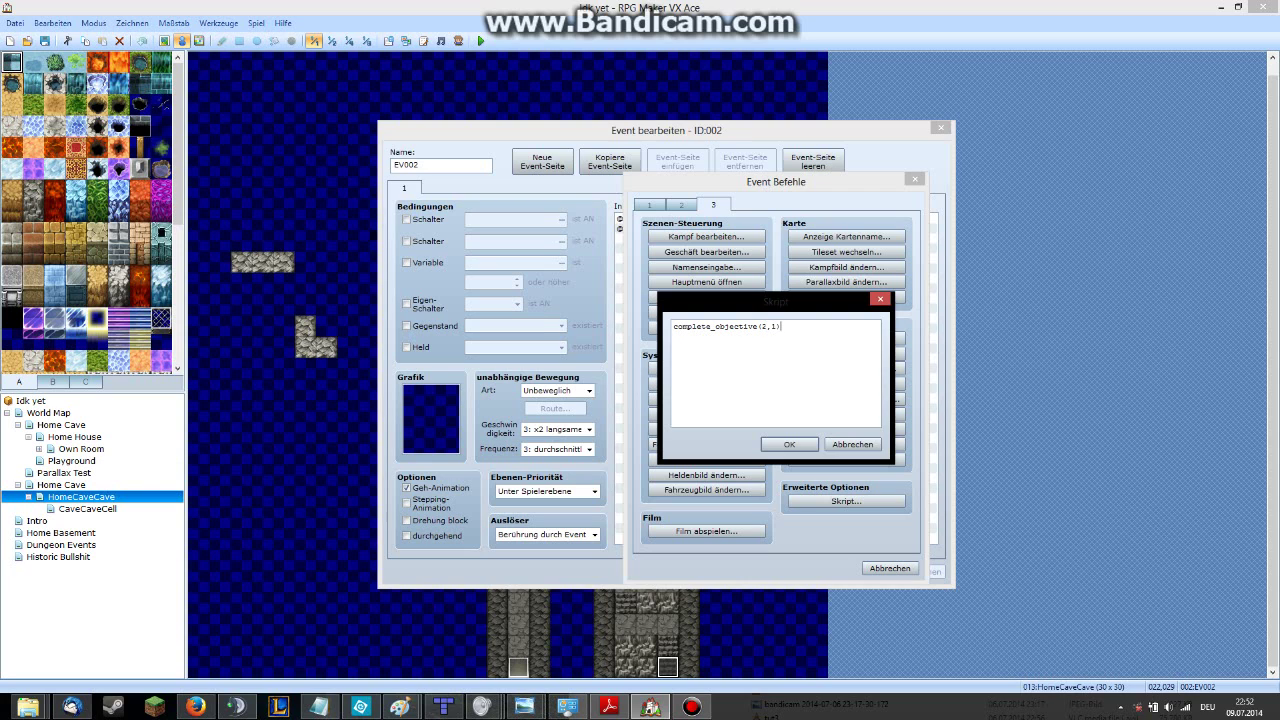
left_click(789, 444)
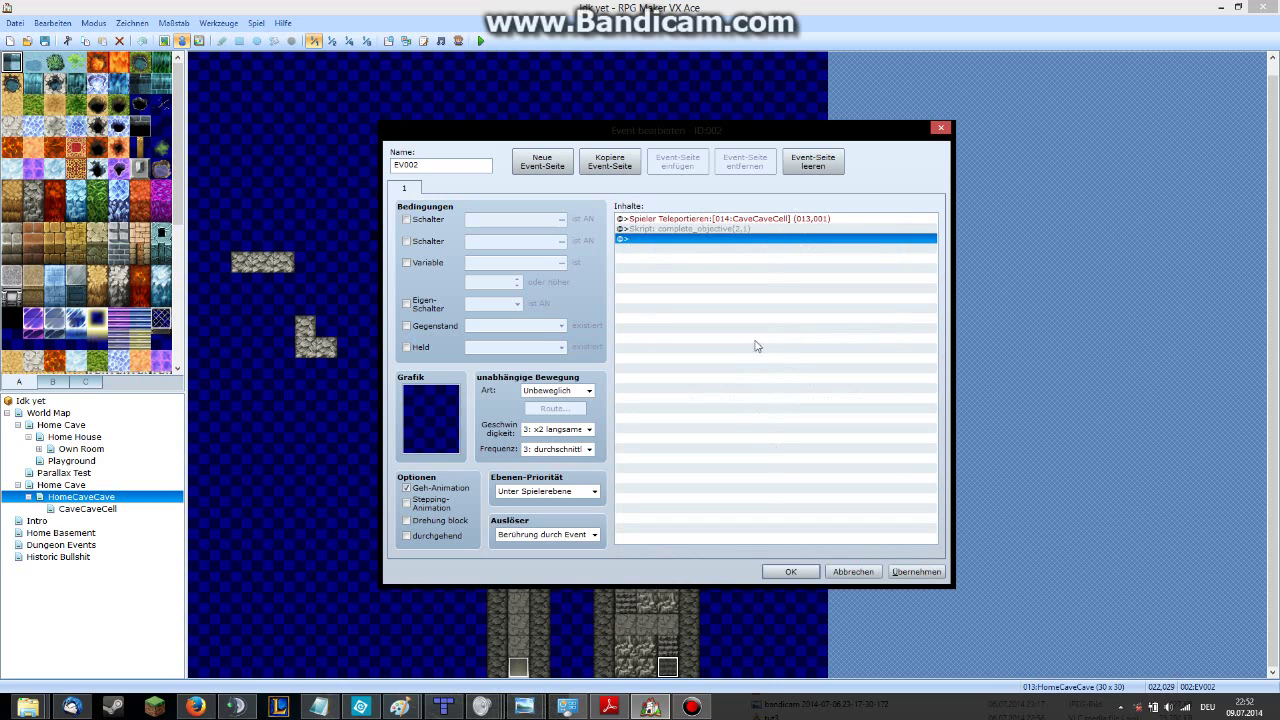
left_click(730, 232)
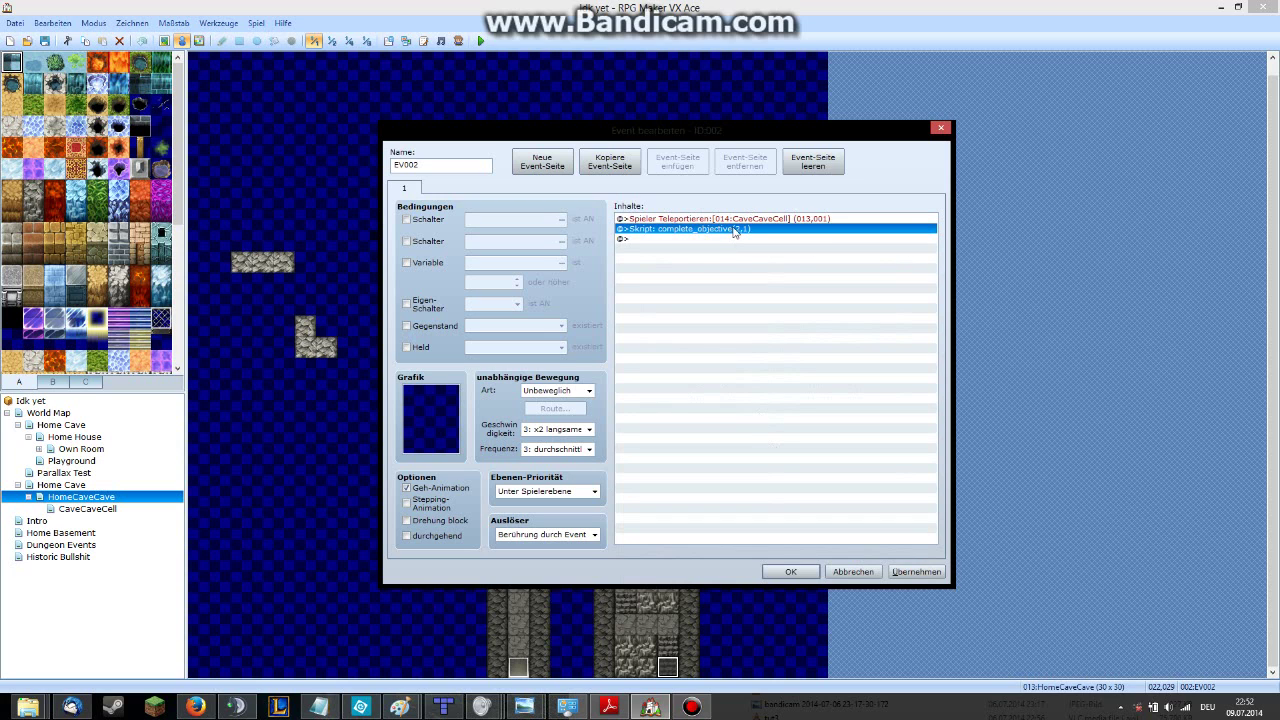
double_click(729, 239)
left_click(706, 236)
Add a Show Text message "Objective completed!" with a Dark background.
left_click(844, 283)
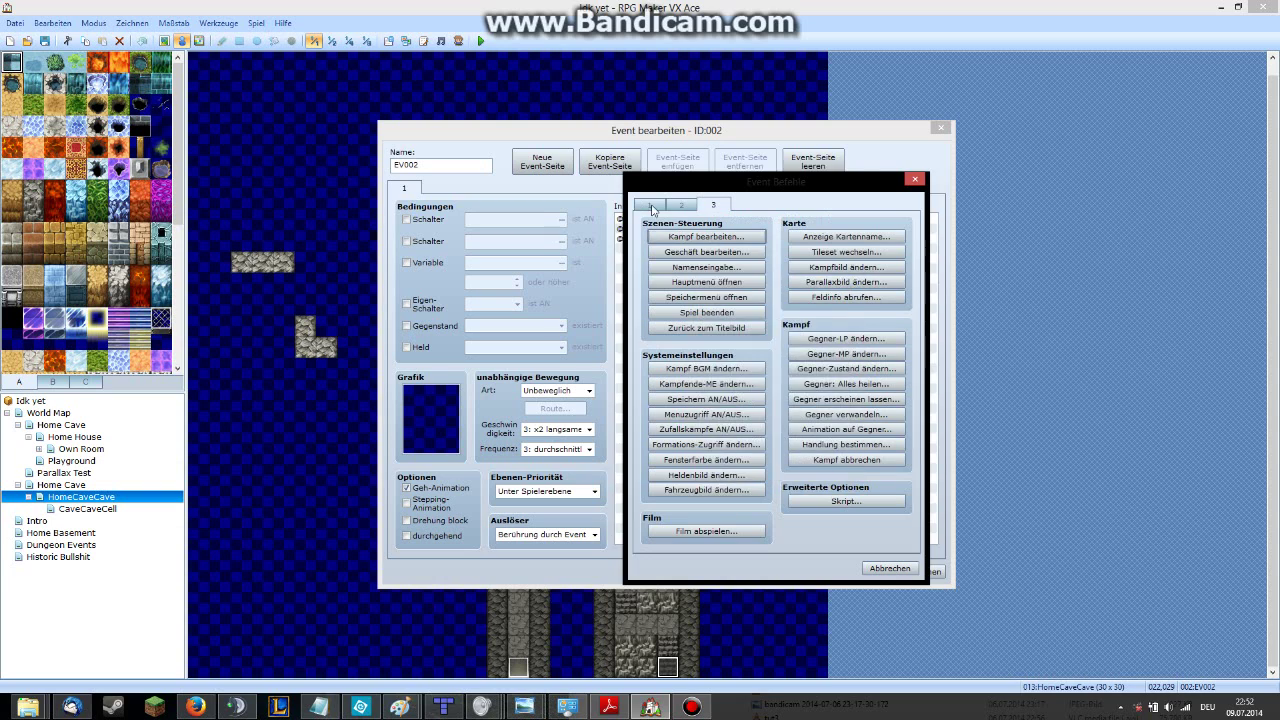
left_click(649, 204)
left_click(706, 236)
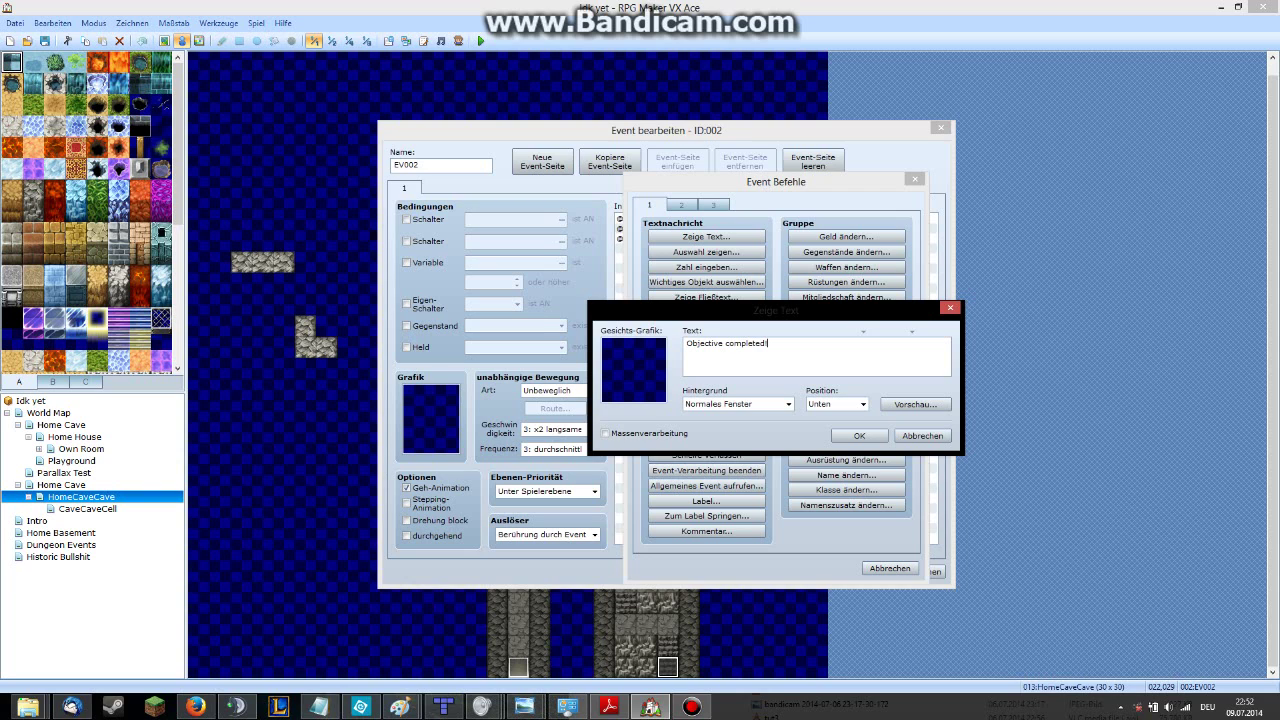
left_click(690, 706)
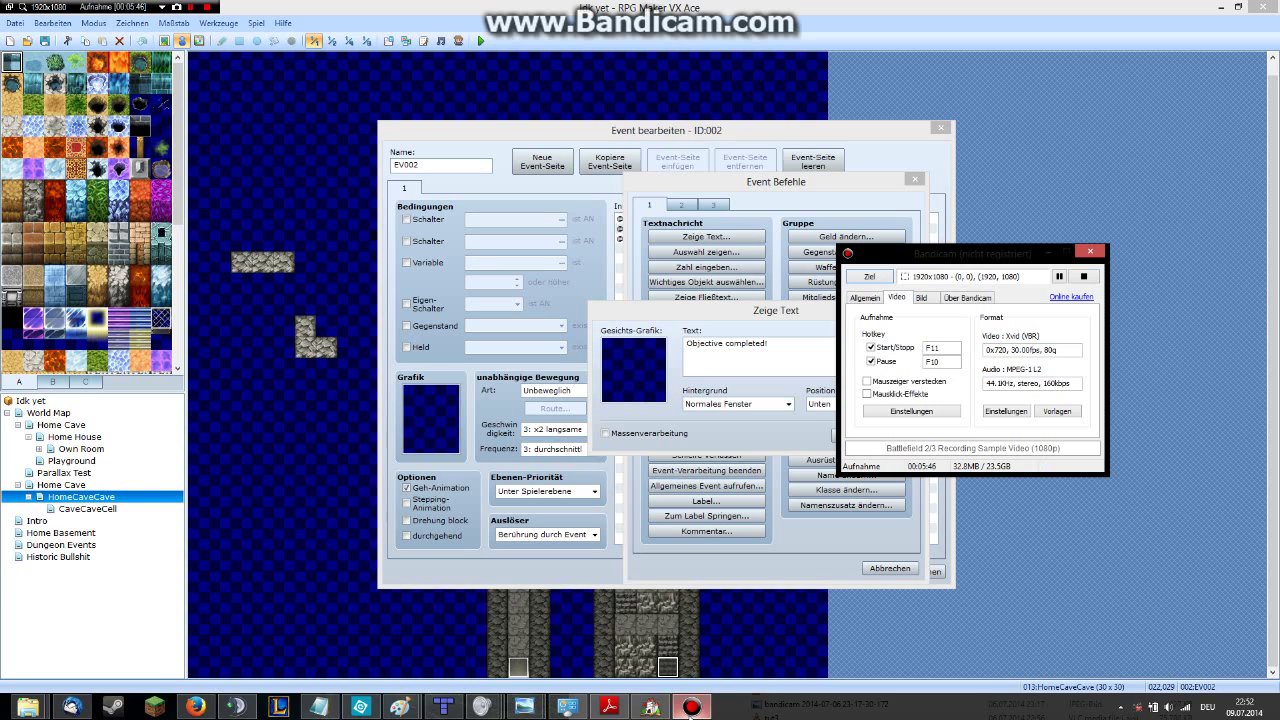
left_click(727, 343)
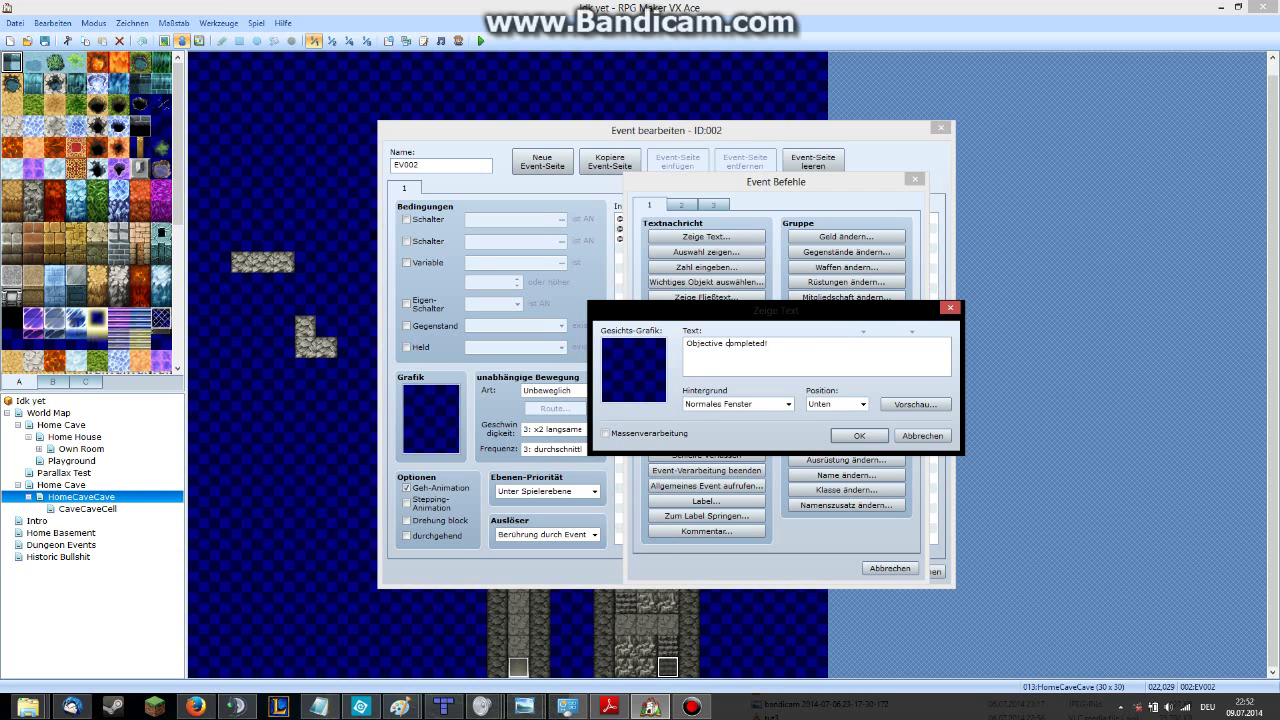
left_click(768, 404)
left_click(730, 420)
left_click(850, 436)
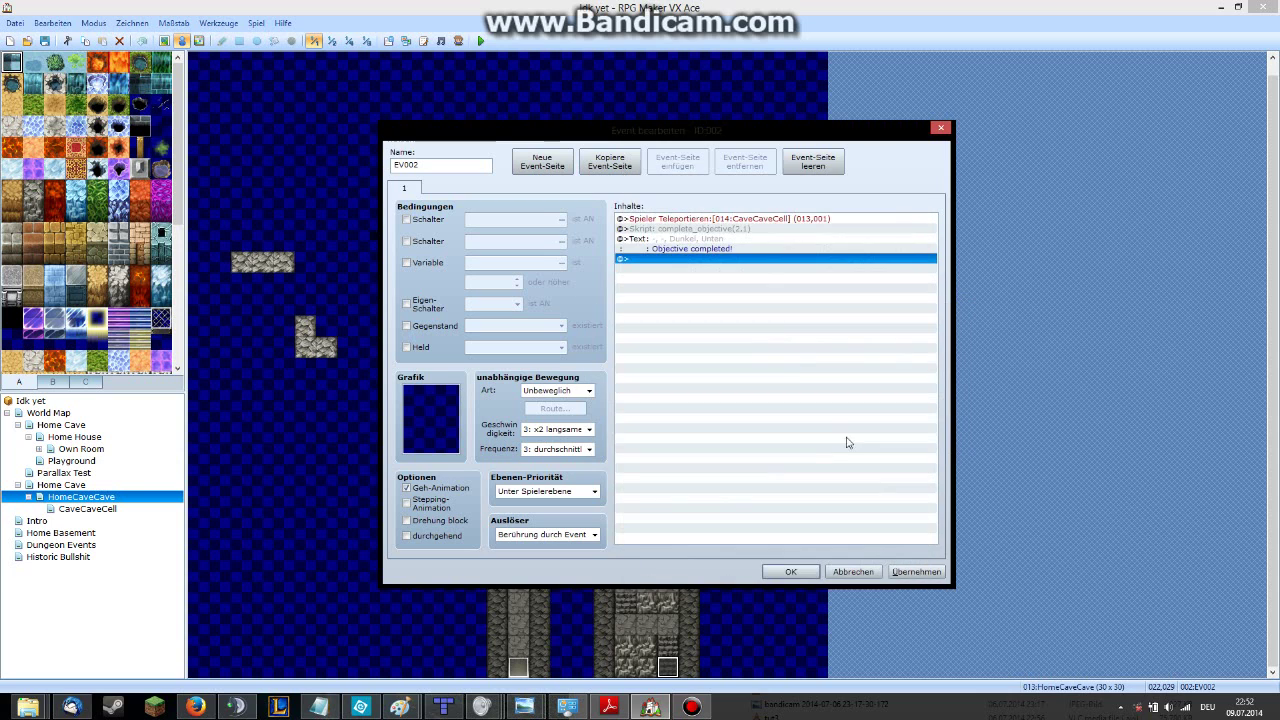
Add a command turning self switch A on, then create a second event page.
double_click(720, 260)
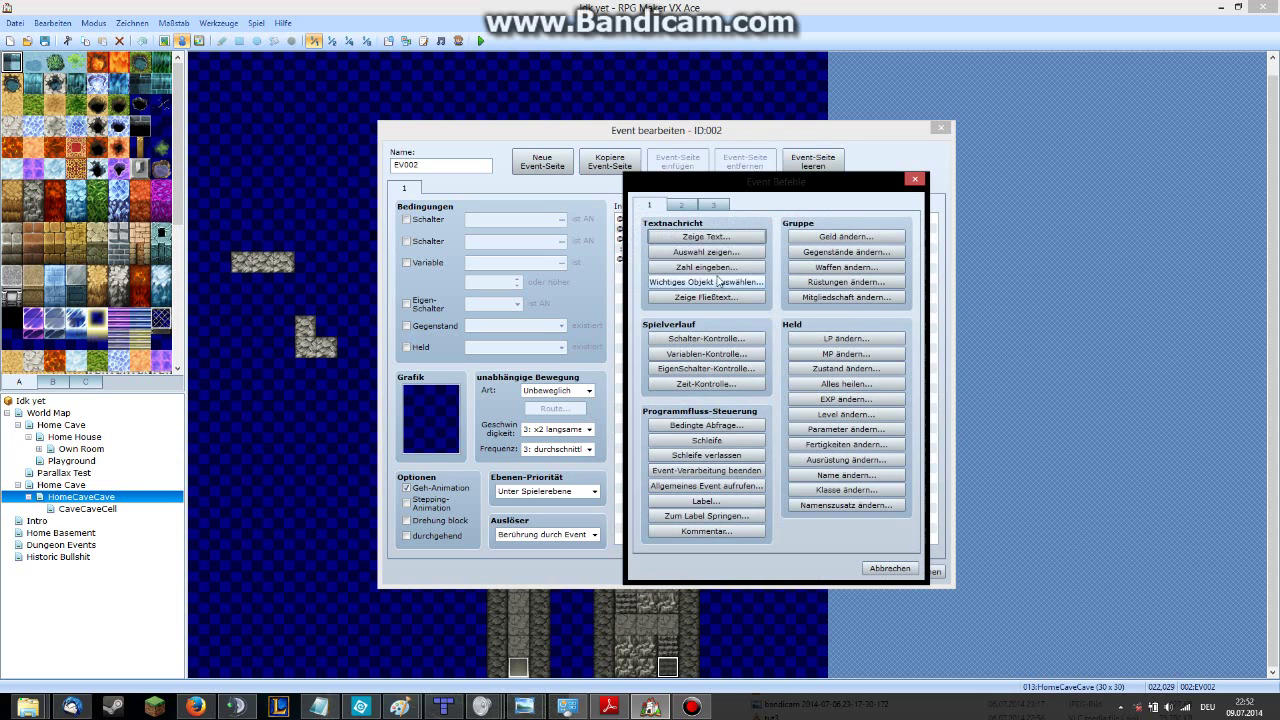
left_click(681, 205)
left_click(655, 205)
left_click(677, 206)
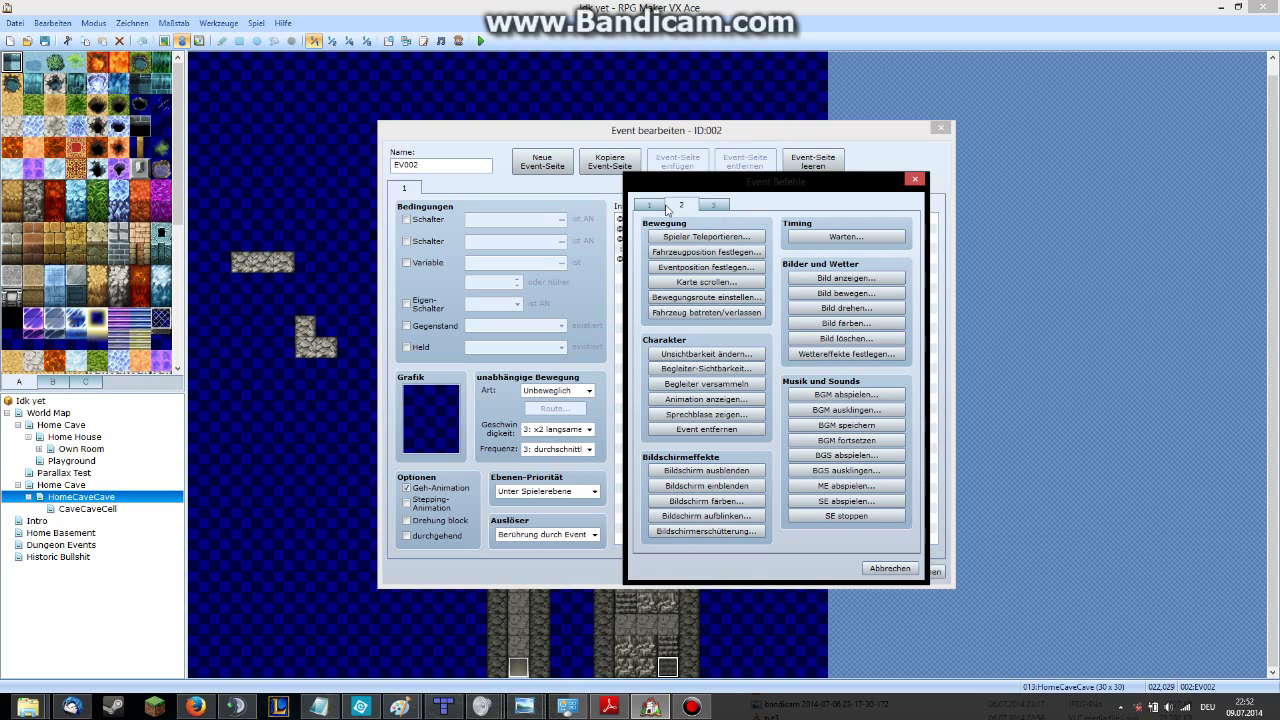
left_click(652, 208)
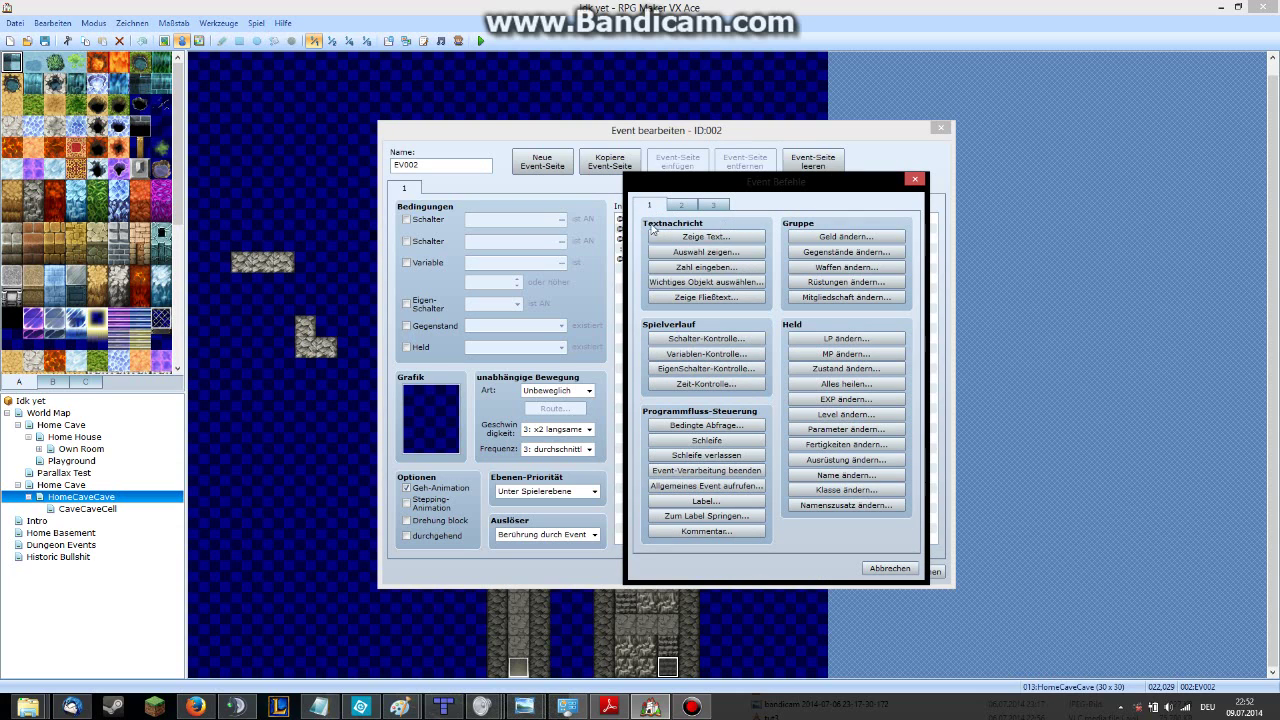
left_click(704, 369)
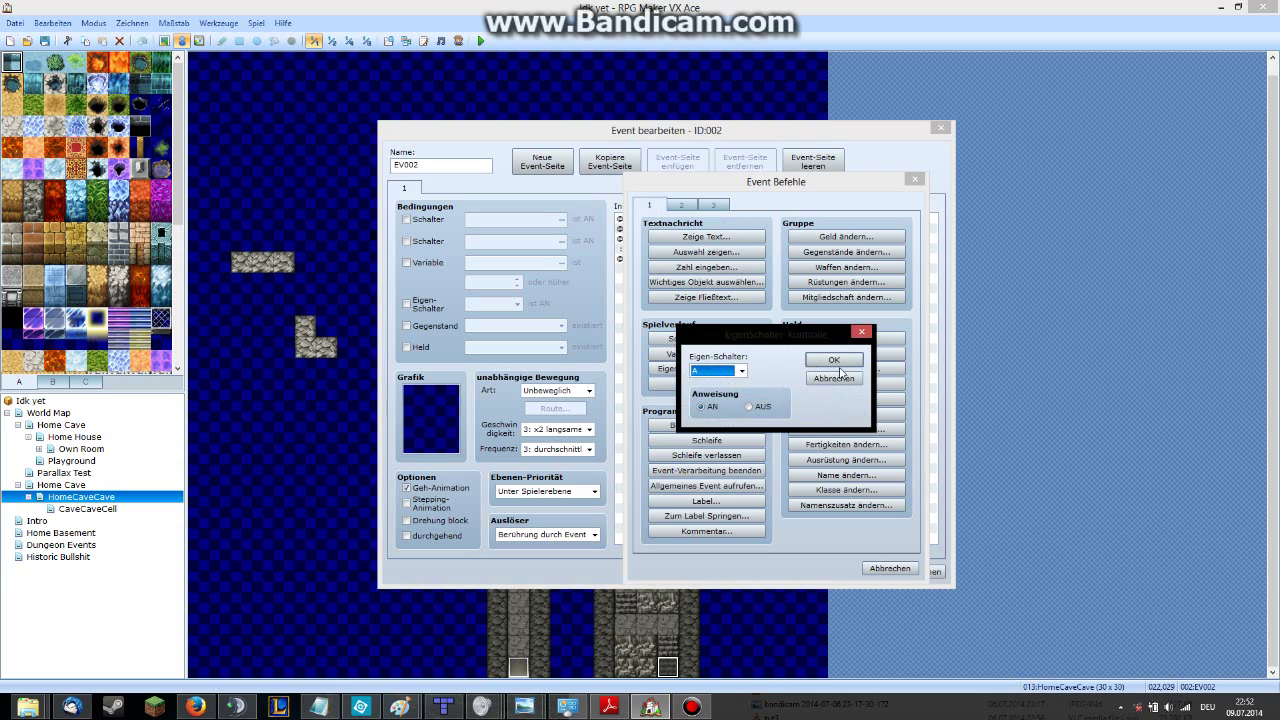
left_click(834, 364)
left_click(542, 162)
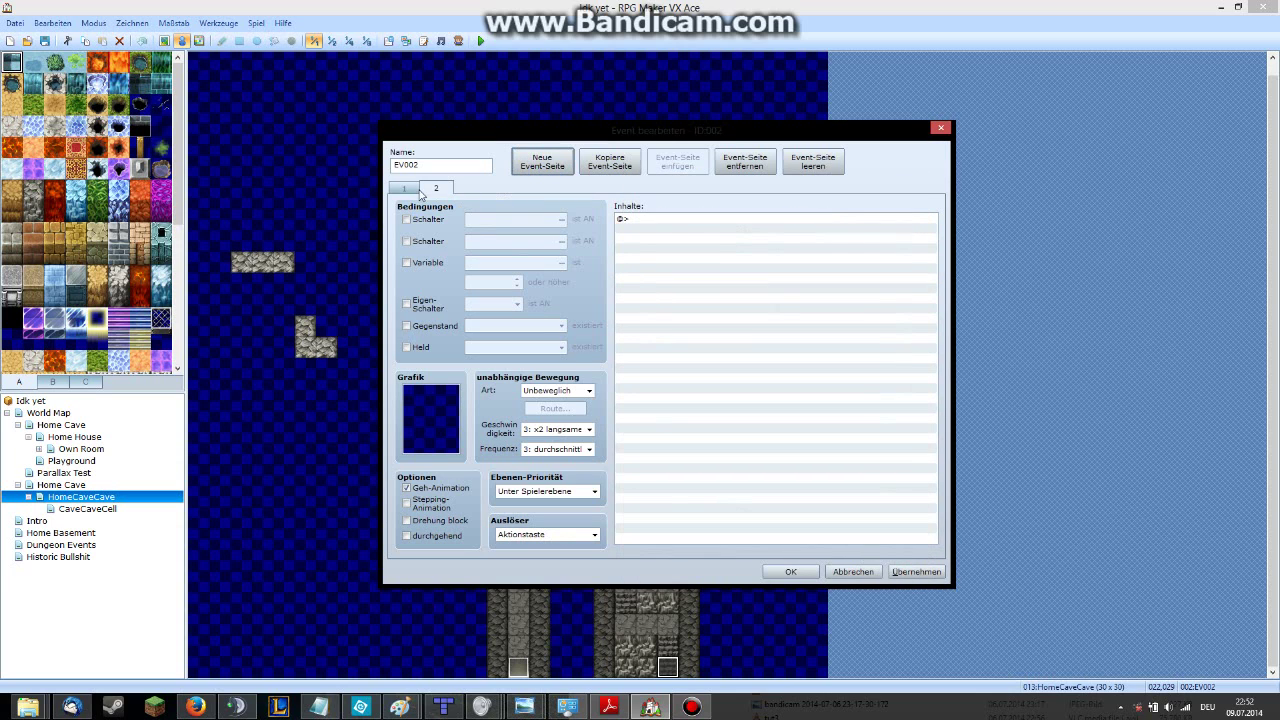
Copy page 1's teleport-to-CaveCaveCell command onto EV002's second page.
left_click(405, 190)
left_click(651, 220)
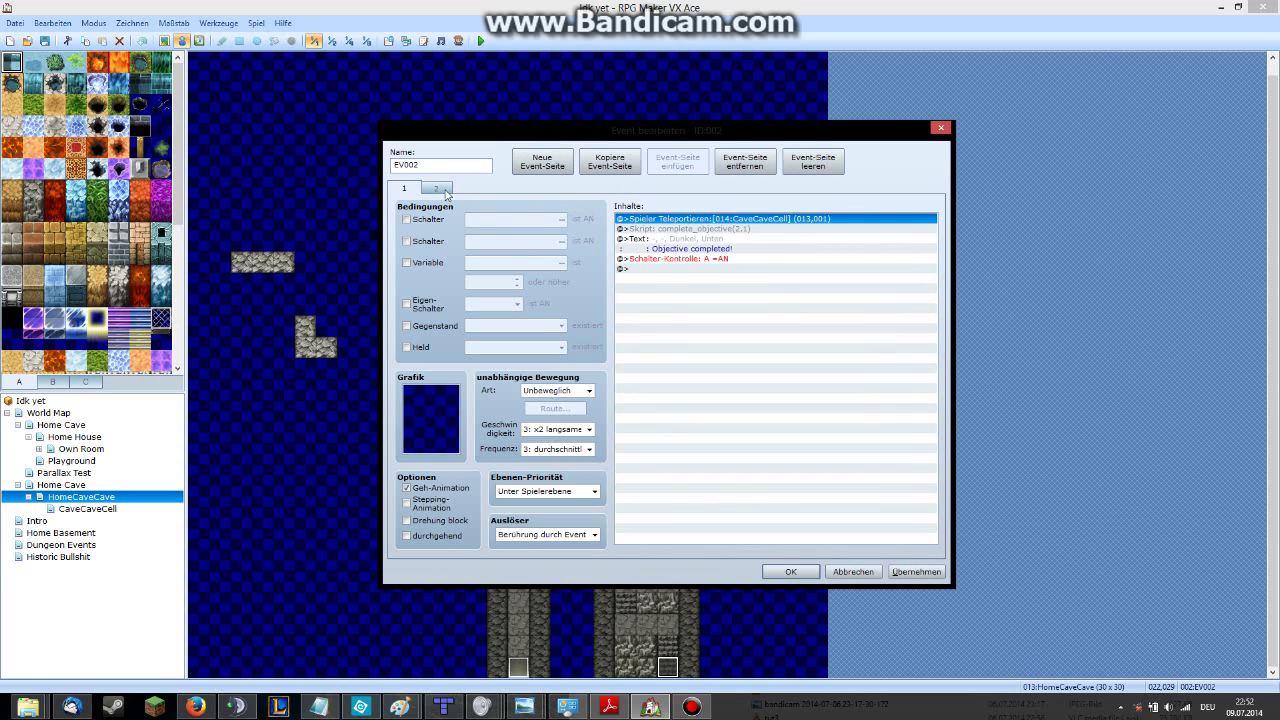
left_click(443, 189)
key("ctrl+v")
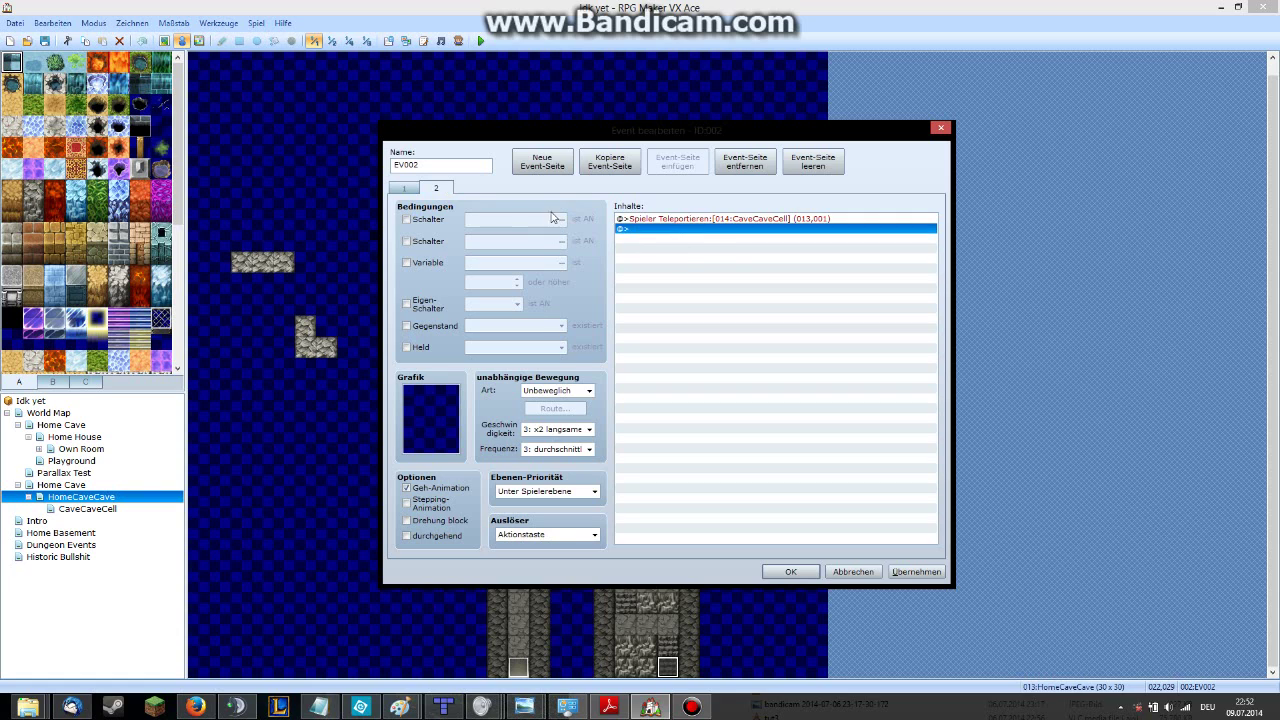
left_click(404, 189)
left_click(708, 269)
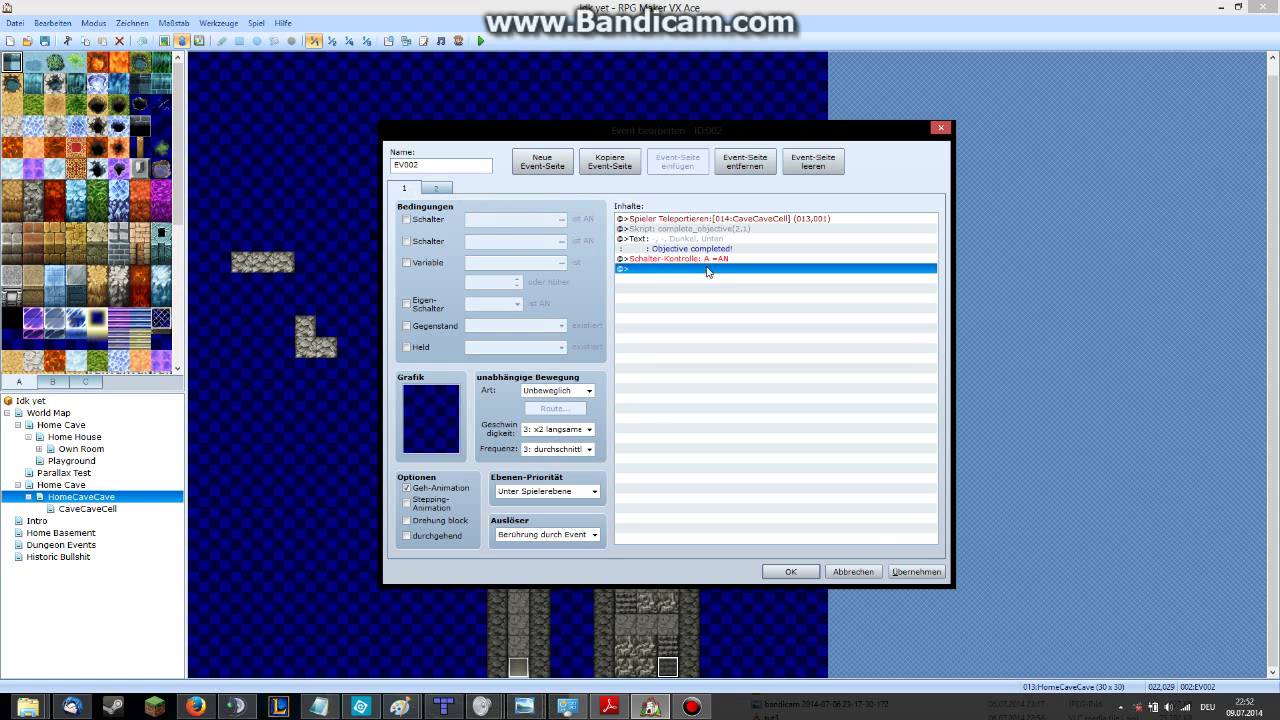
Make page 2 require self switch A and save EV002.
left_click(450, 190)
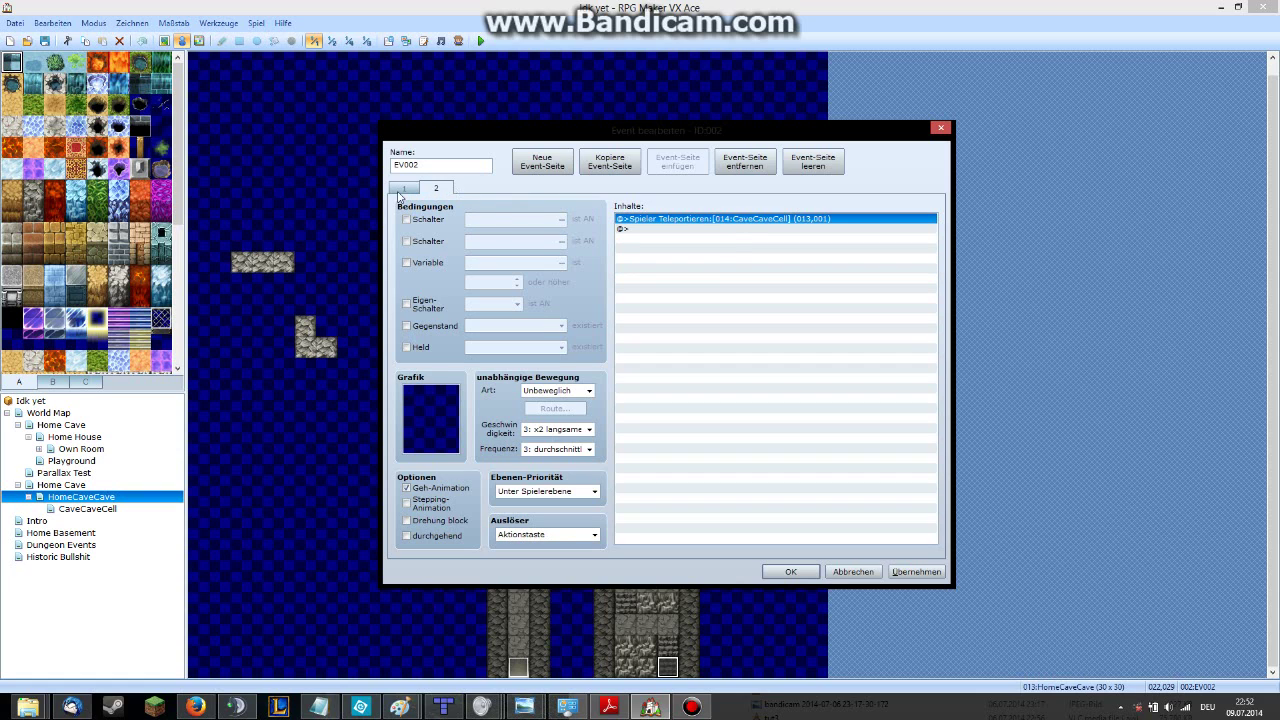
left_click(401, 194)
left_click(428, 190)
left_click(393, 193)
left_click(430, 189)
left_click(423, 299)
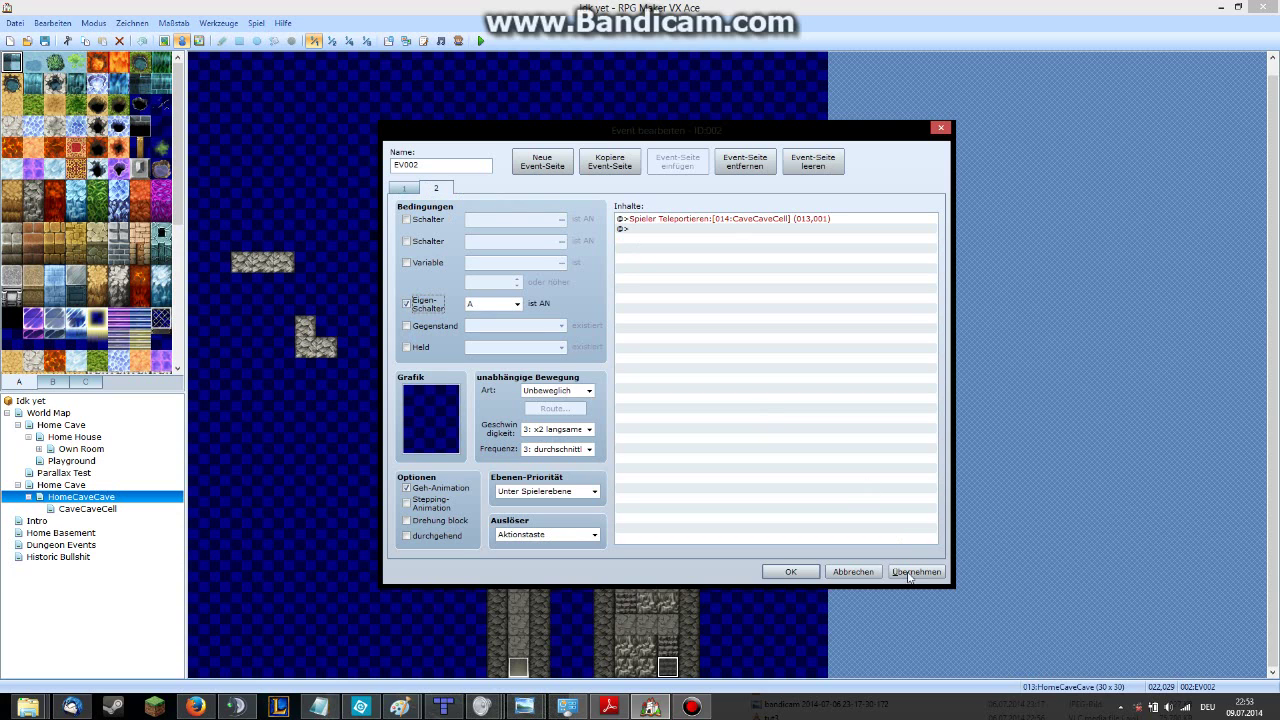
left_click(790, 571)
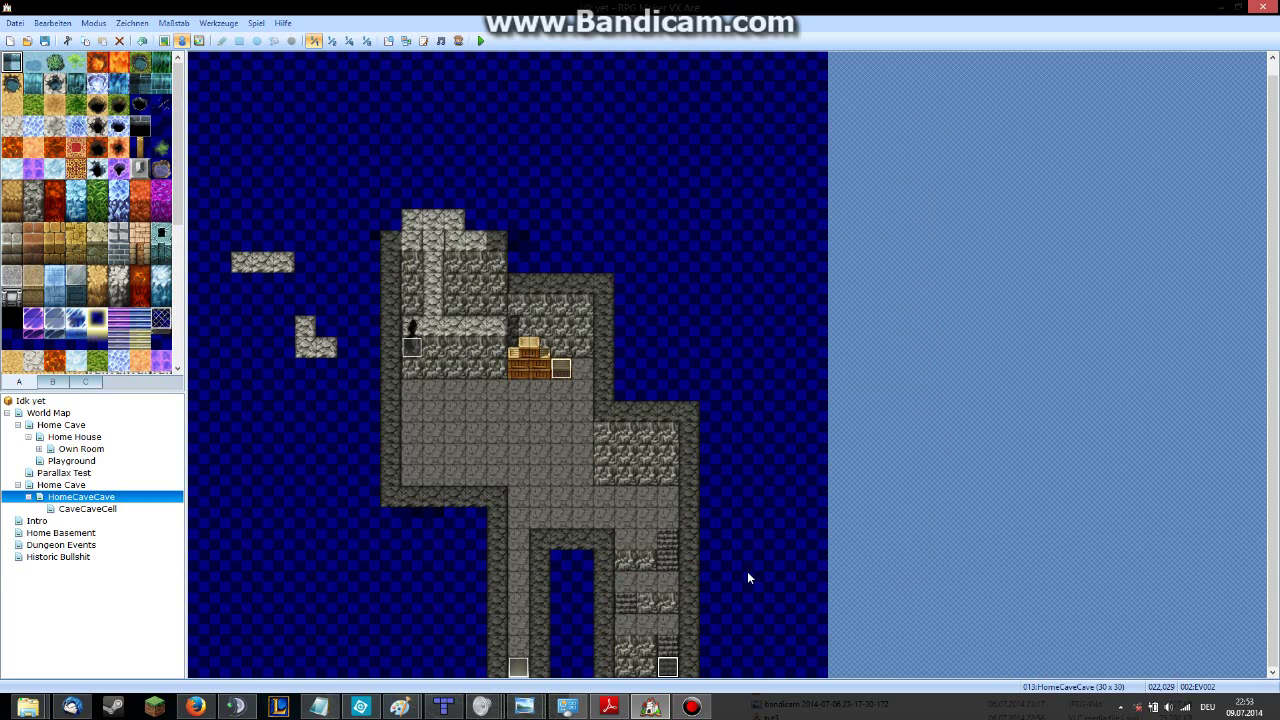